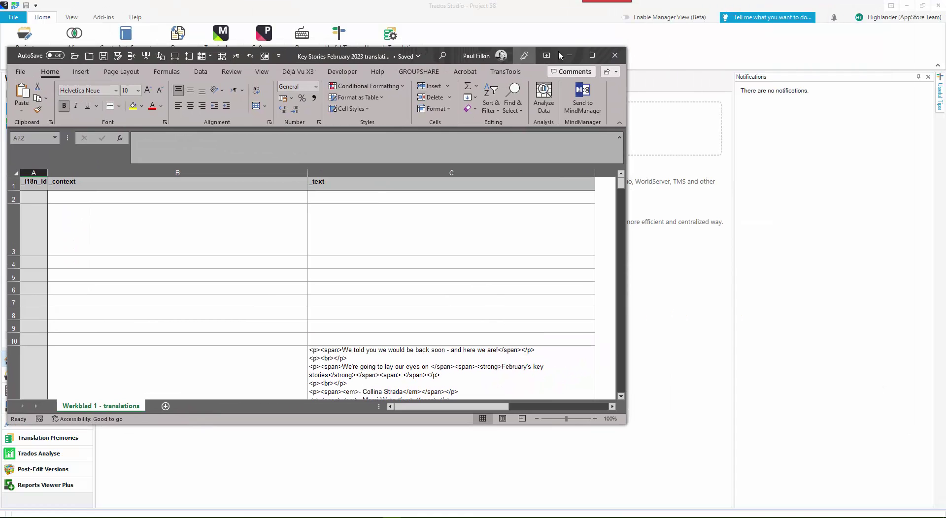
- Maximize the Excel sample sheet and inspect the HTML-tagged text in cell C11
left_click(592, 56)
scroll(480, 255, "down", 1)
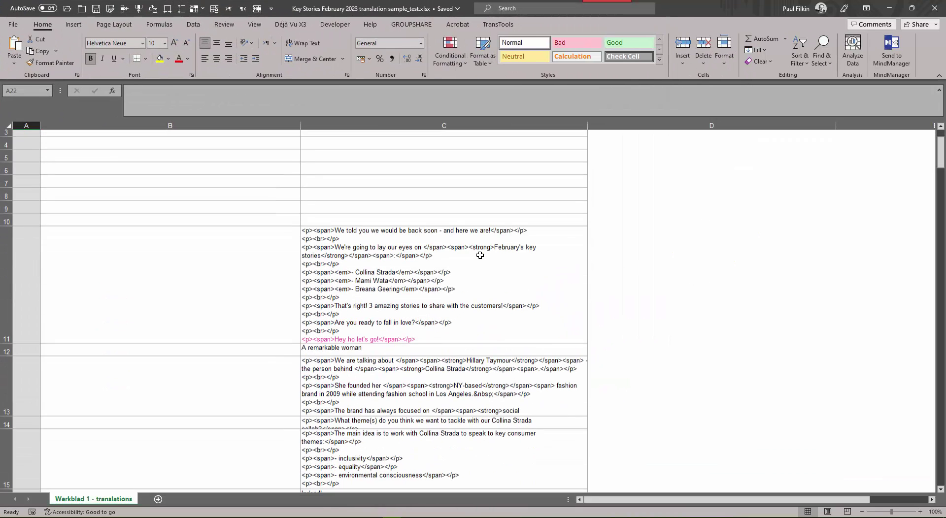
left_click(392, 230)
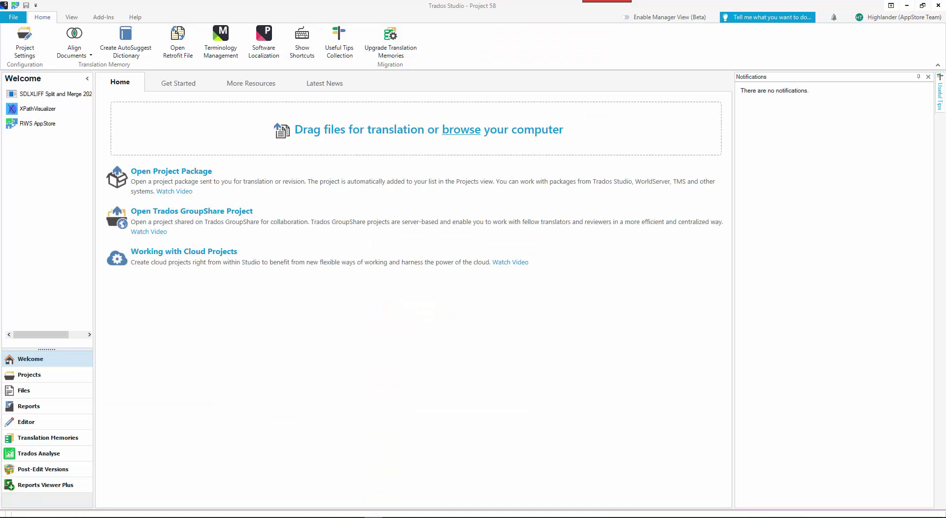
- Open the Options at Microsoft Excel 2007-2019 Embedded content settings
left_click(14, 17)
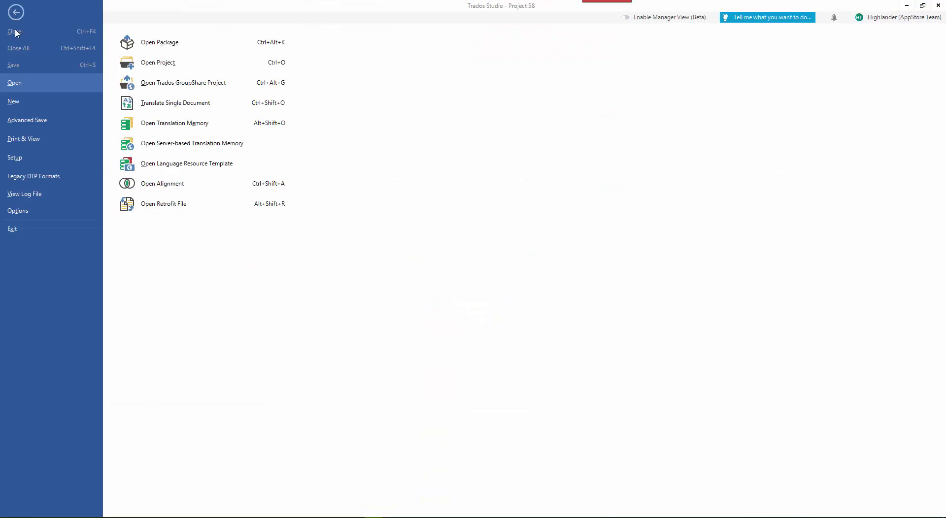
left_click(41, 211)
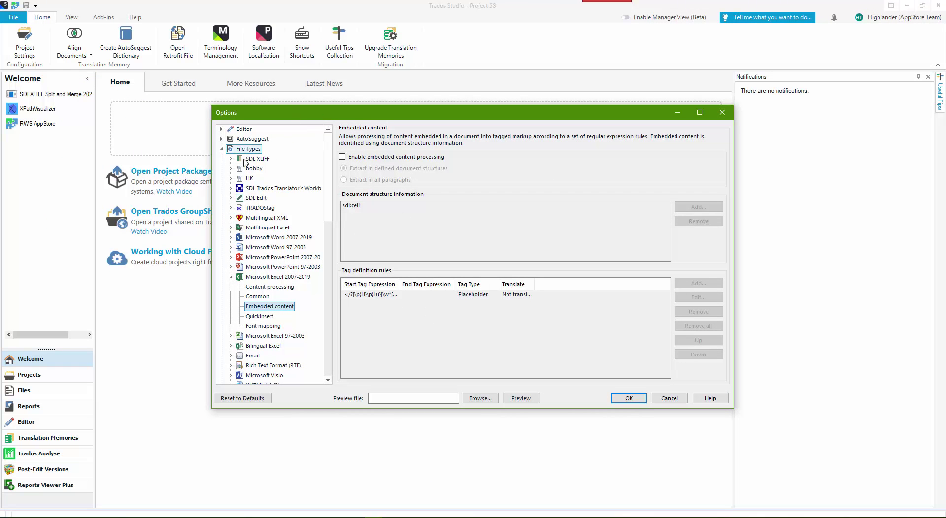
left_click(271, 277)
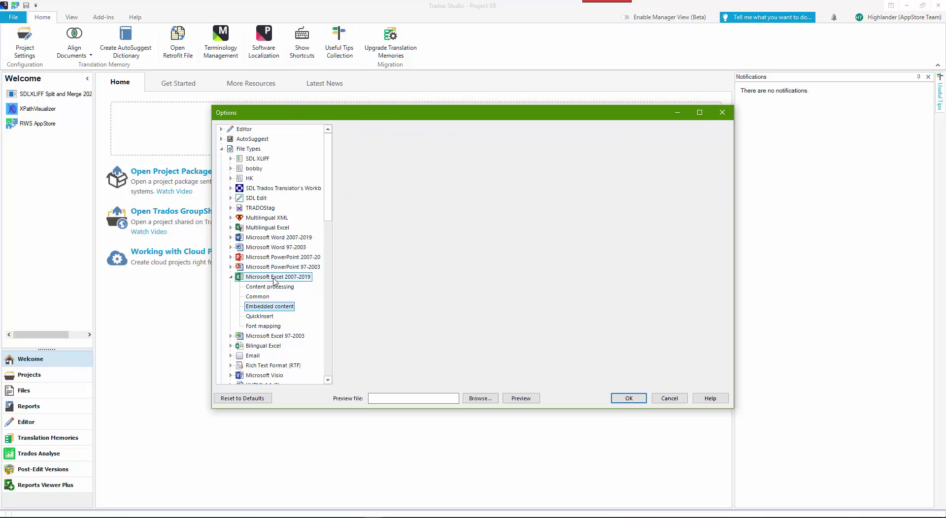
left_click(269, 307)
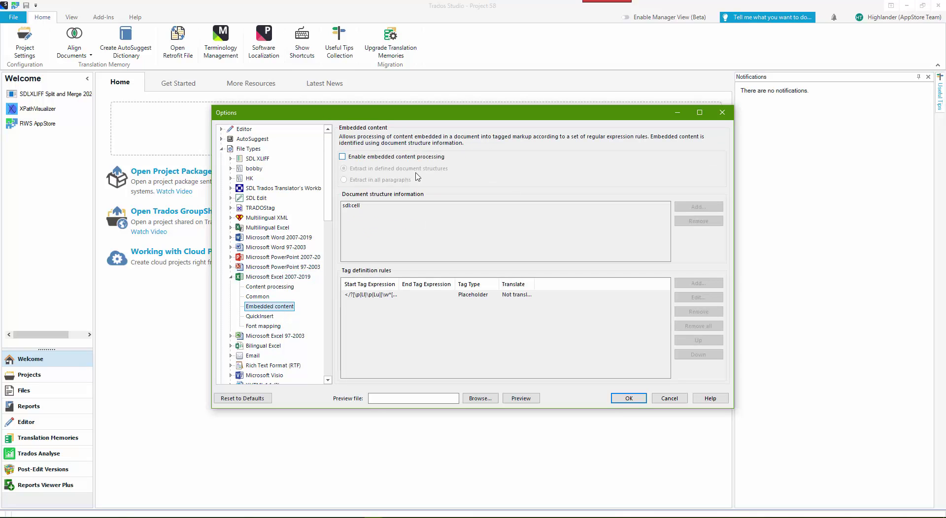
- Set Key Stories February 2023 translation sample.xlsx as preview file and preview its raw tag text
left_click(479, 399)
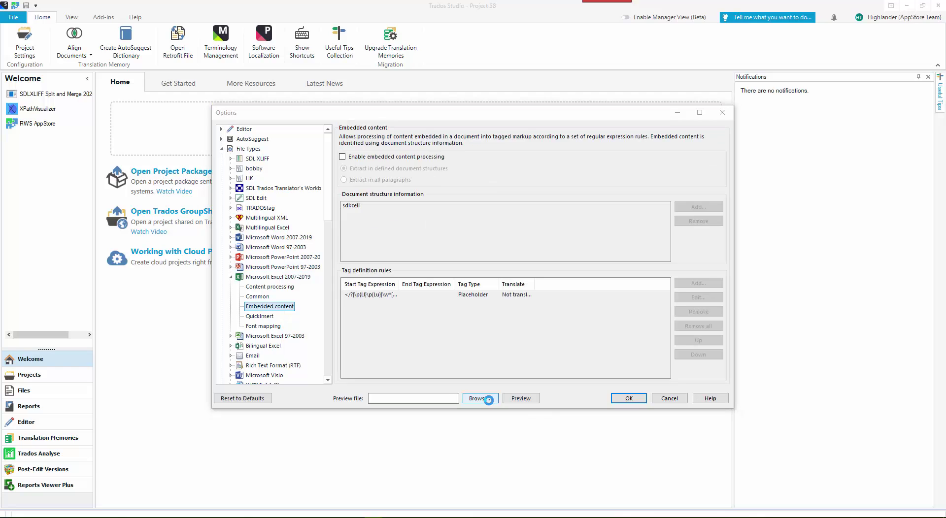
left_click(424, 192)
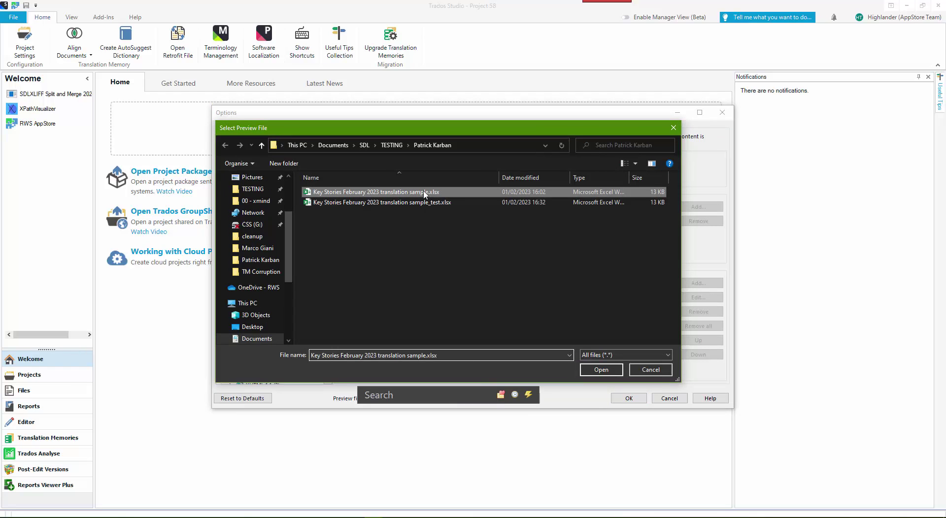
left_click(601, 369)
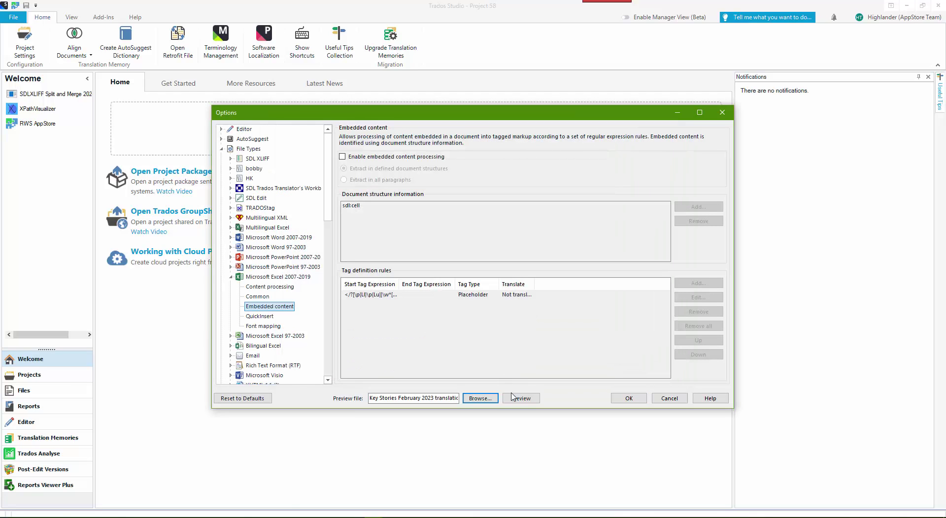
left_click(520, 398)
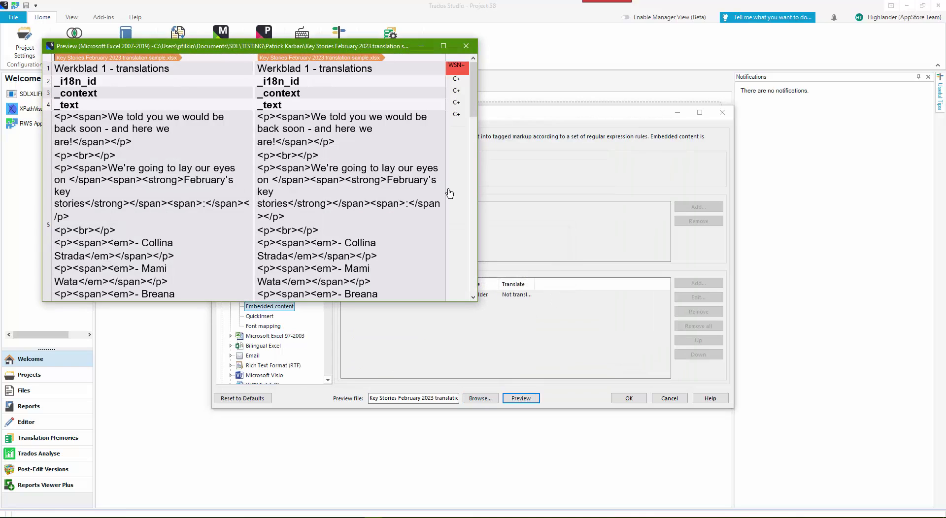
left_click_drag(398, 48, 518, 65)
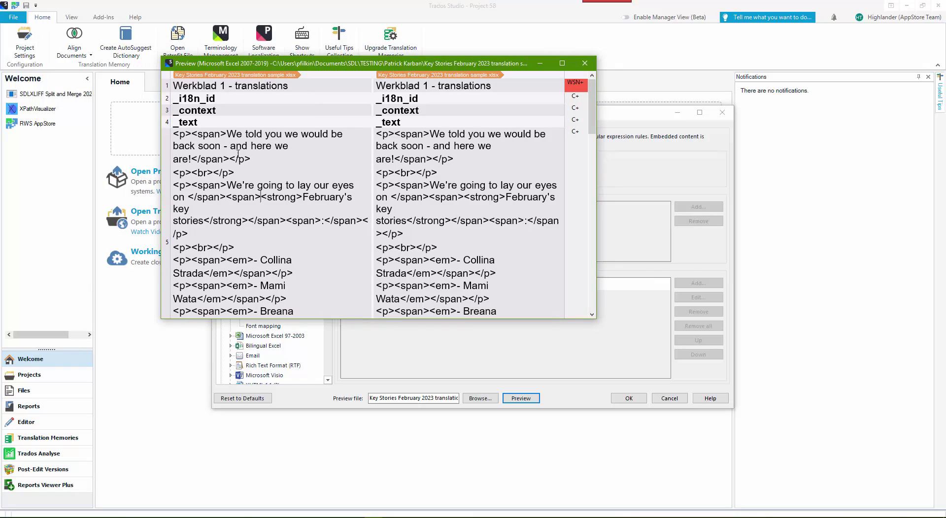
left_click_drag(238, 157, 322, 310)
left_click(296, 247)
- Enable embedded content processing with extraction in all paragraphs
left_click(583, 64)
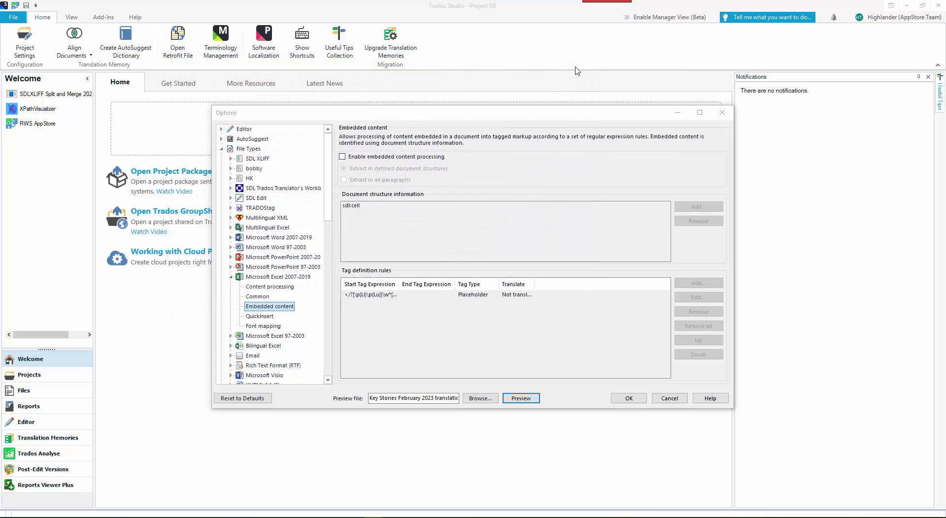
left_click(342, 157)
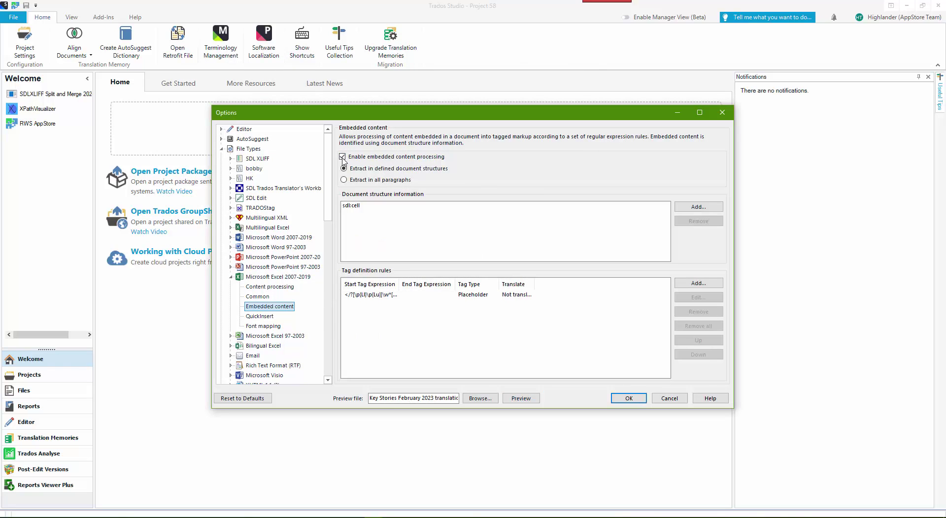
left_click(343, 180)
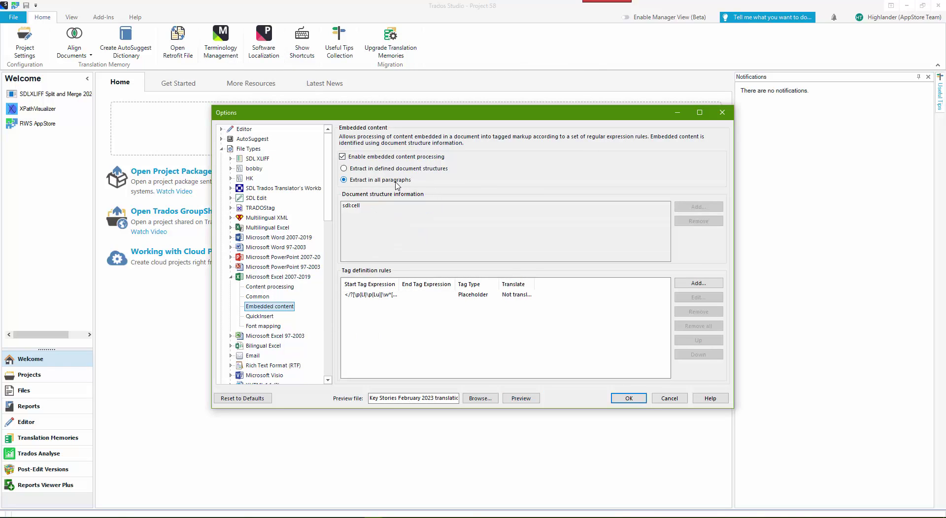
- Preview the sample workbook and scroll through the resulting segments
left_click(521, 398)
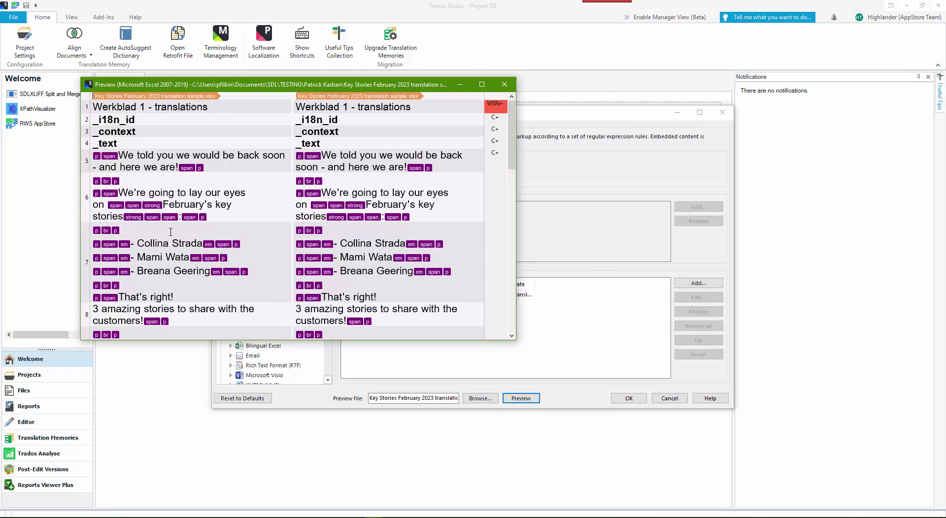
scroll(210, 238, "down", 5)
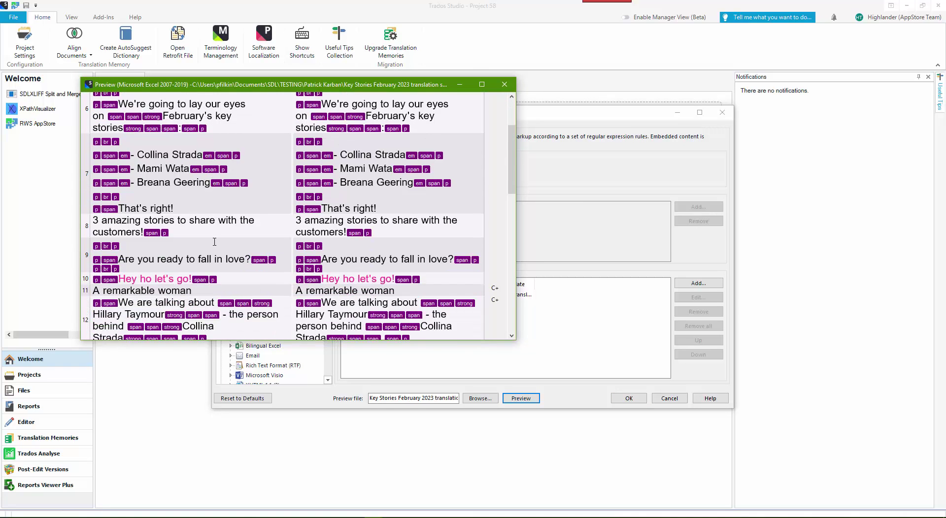
scroll(238, 247, "down", 6)
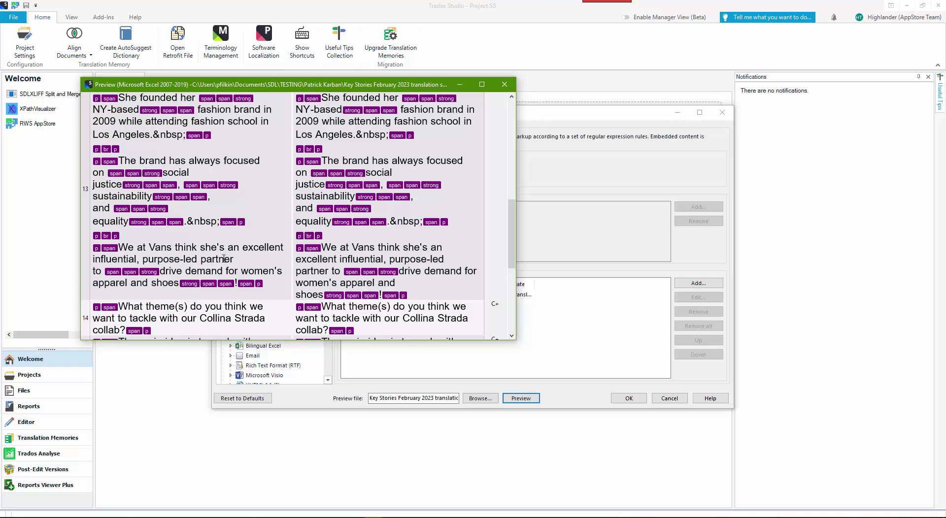
scroll(259, 272, "up", 10)
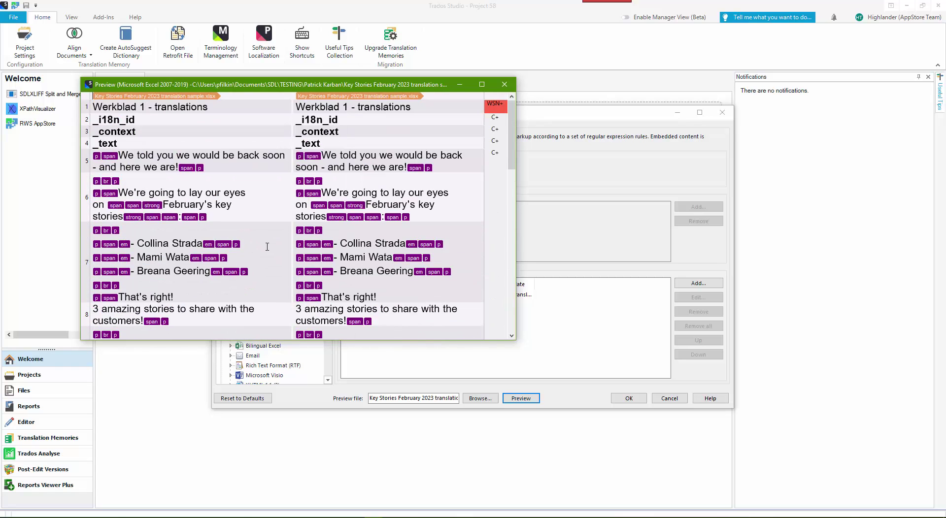
- Delete the existing placeholder tag rule
left_click(502, 86)
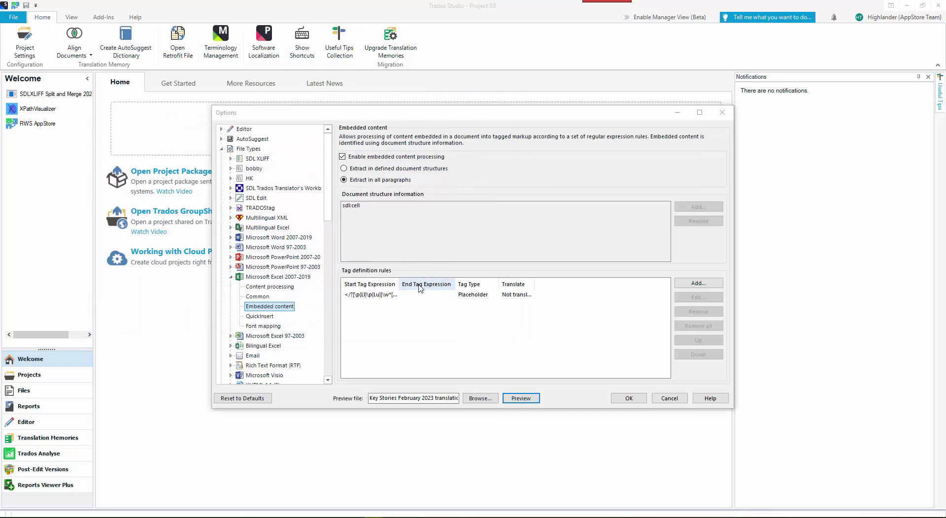
left_click(383, 295)
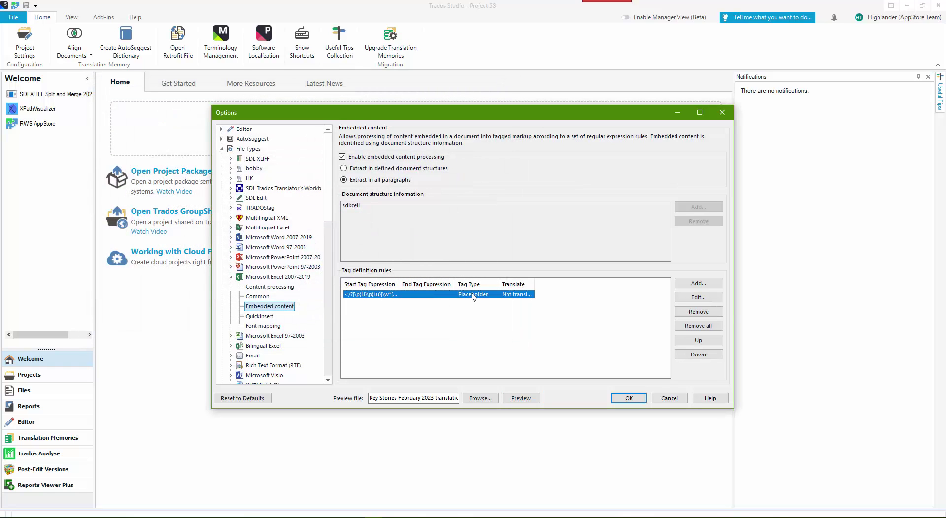
left_click(704, 313)
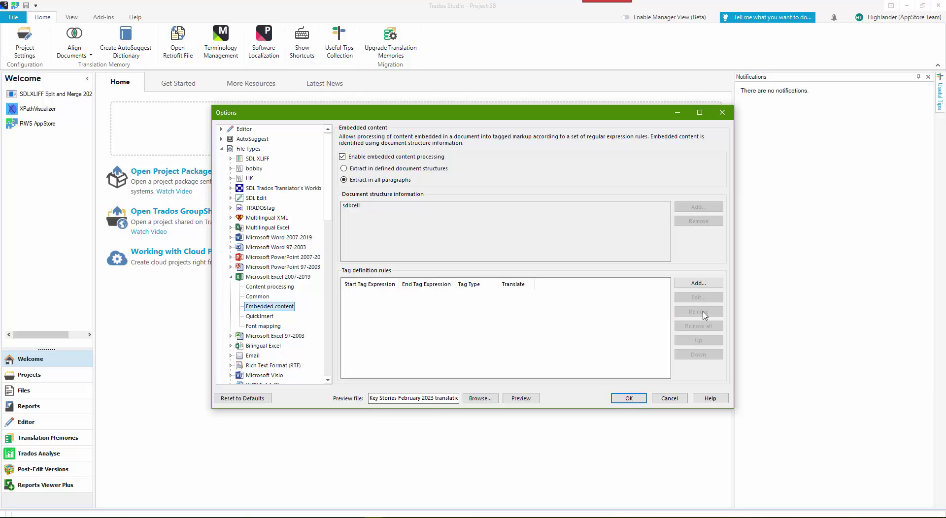
- Add a Tag Pair rule with start tag <[^>]+>? and end tag </[^>]+>?
left_click(706, 284)
left_click(406, 192)
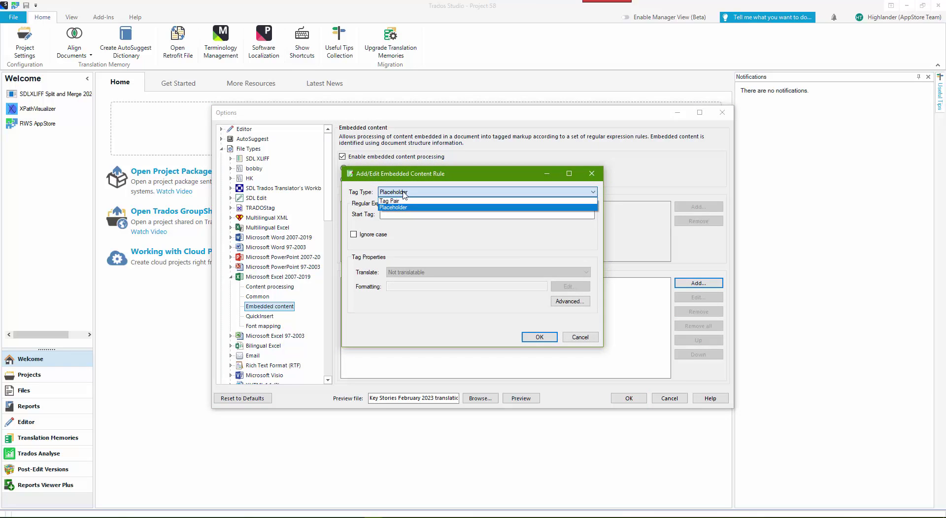
left_click(405, 206)
left_click(412, 212)
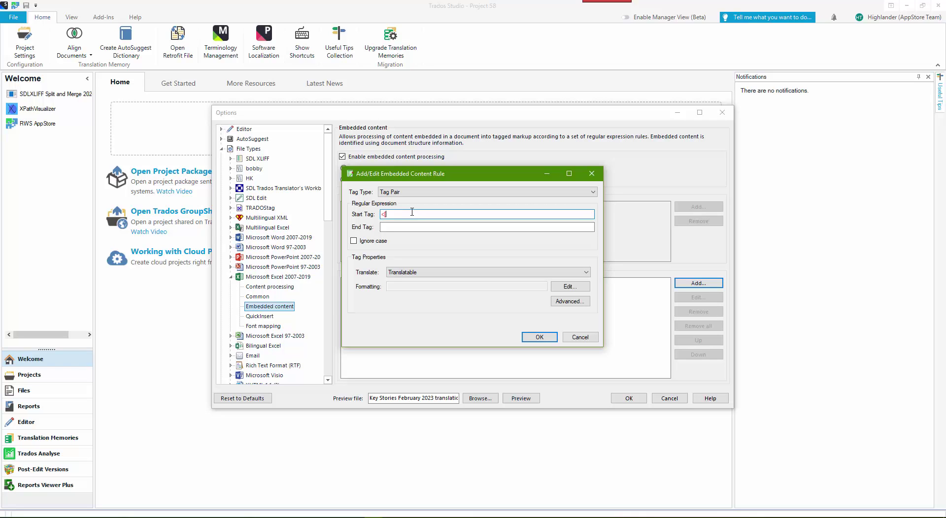
type("[^>")
left_click_drag(410, 214, 367, 212)
key("ctrl+c")
left_click(382, 226)
key("ctrl+v")
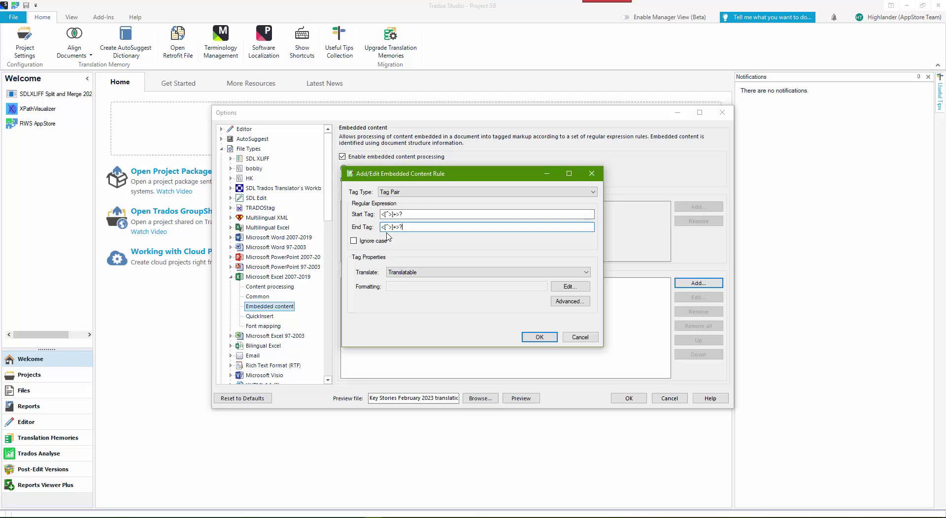
left_click(385, 227)
type("/")
- Set the rule's segmentation hint to Exclude, save it, and preview the file
left_click(570, 301)
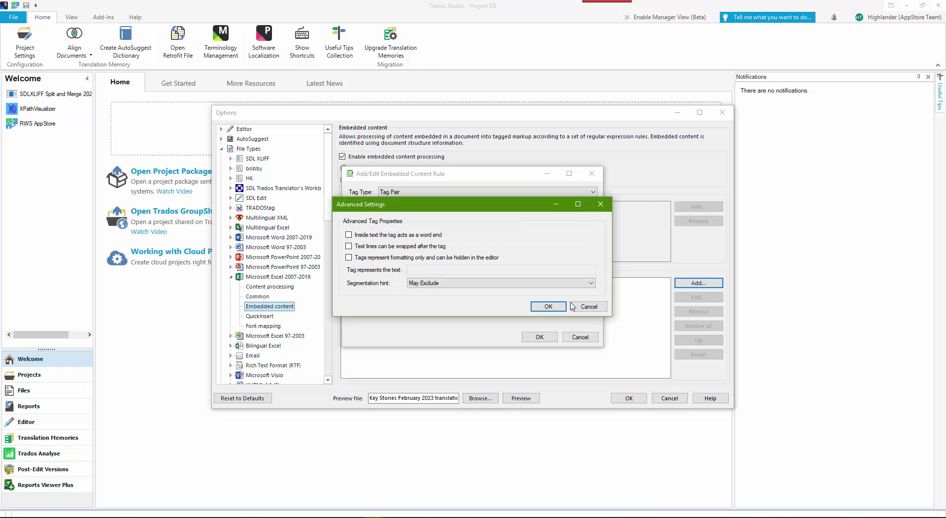
left_click(443, 284)
left_click(441, 306)
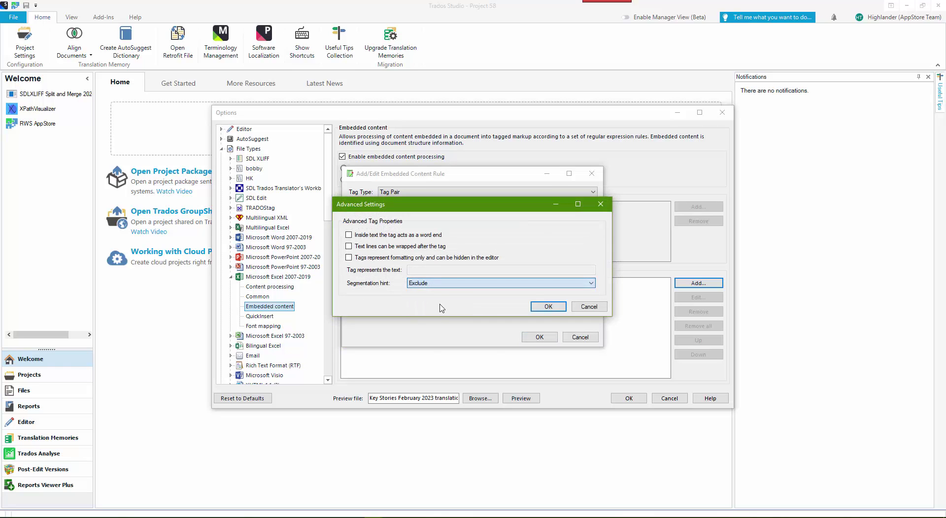
left_click(547, 306)
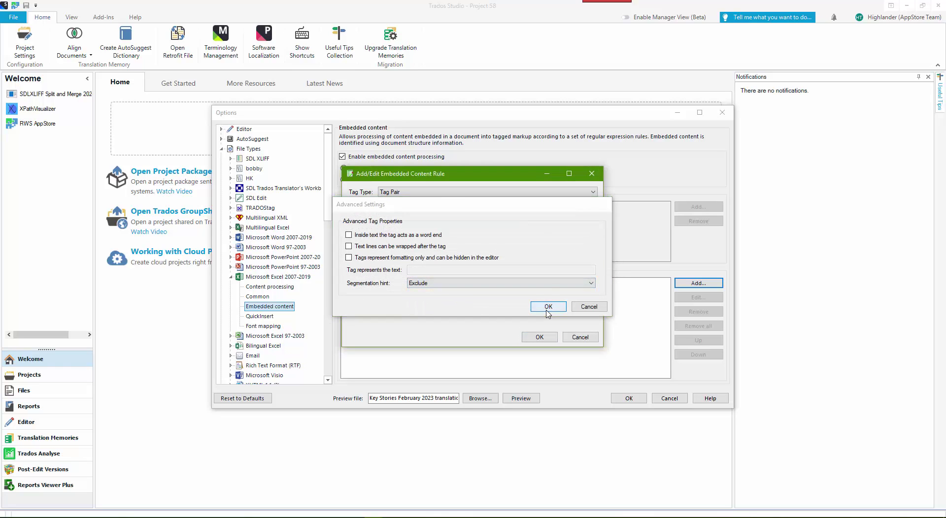
left_click(540, 337)
left_click(521, 399)
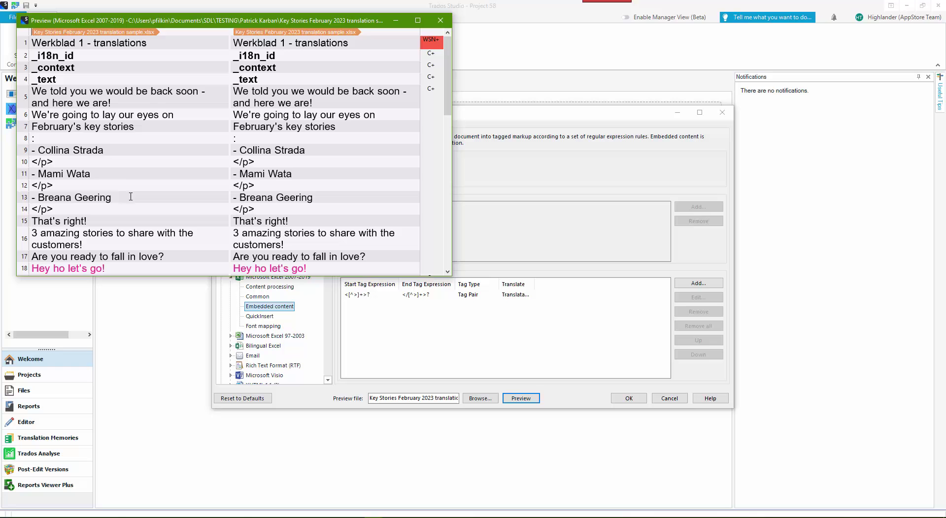
- Scroll through the generic tag-pair preview, then close it
scroll(121, 148, "down", 1)
scroll(123, 138, "down", 1)
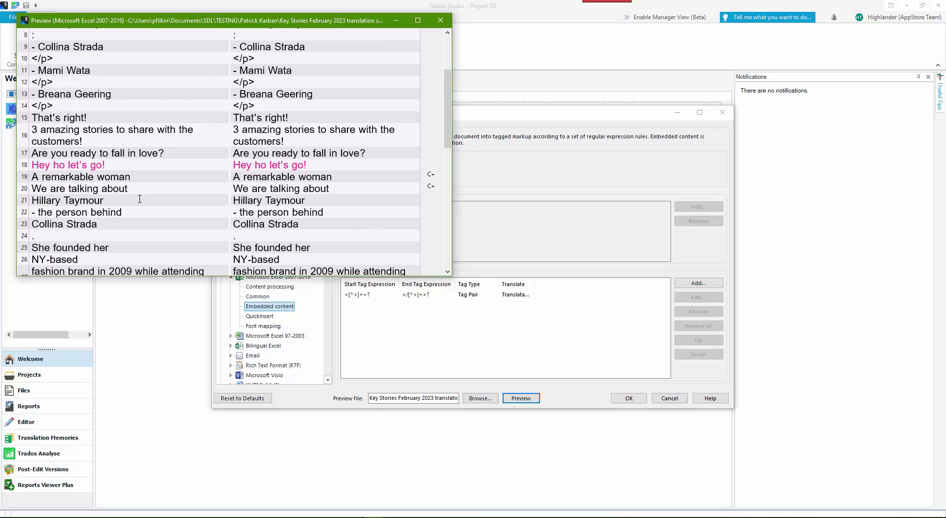
scroll(139, 199, "down", 5)
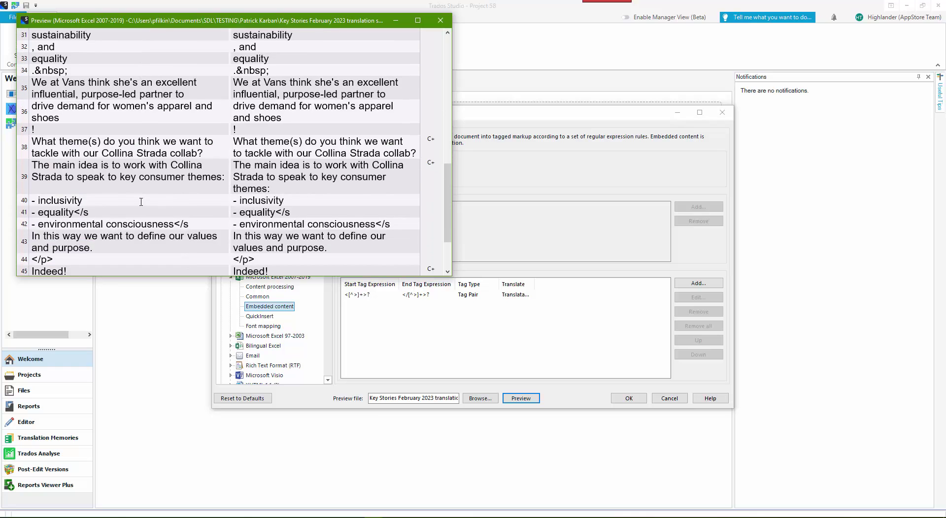
scroll(141, 201, "up", 8)
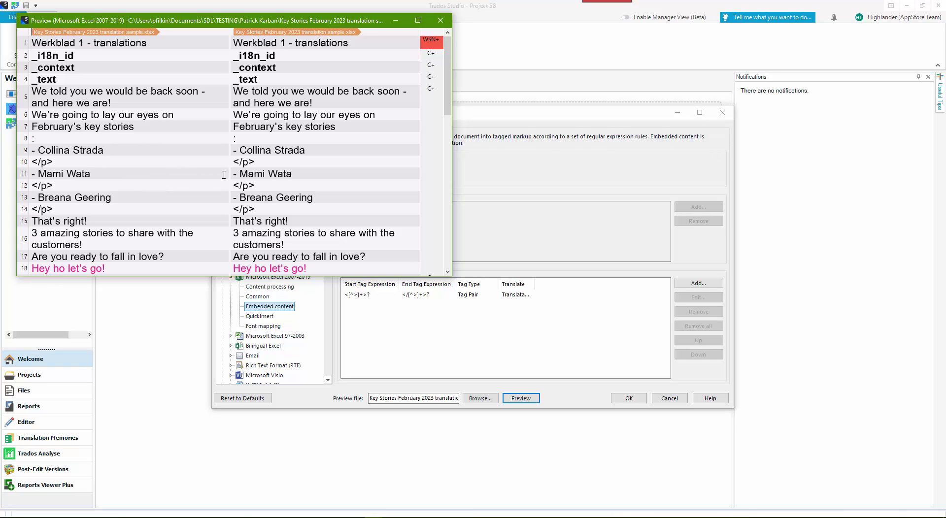
left_click(441, 21)
- Delete the generic tag rule and check the workbook's markup in Excel
left_click(428, 296)
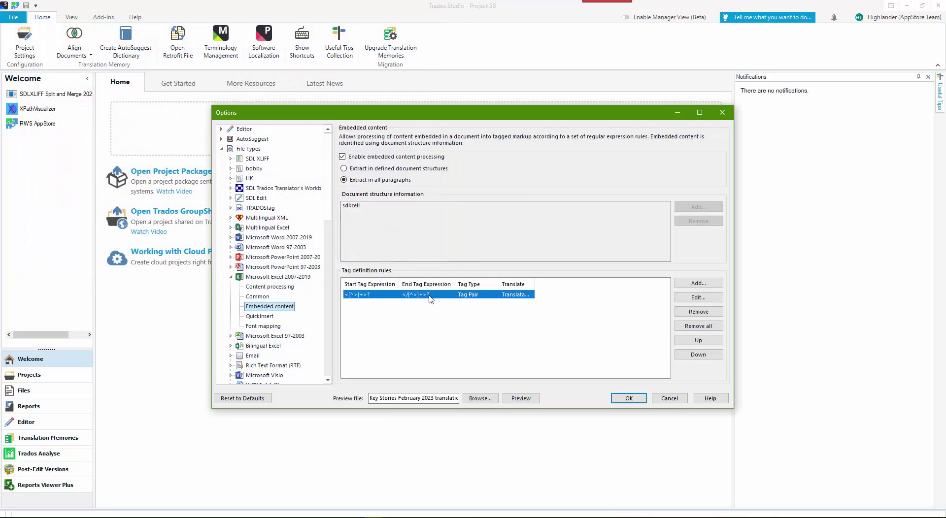
left_click(698, 311)
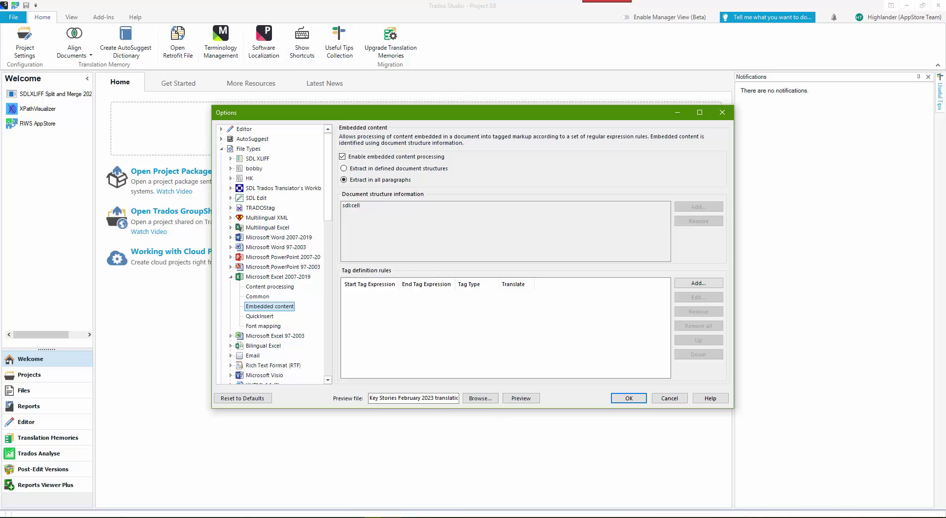
key("alt+Tab")
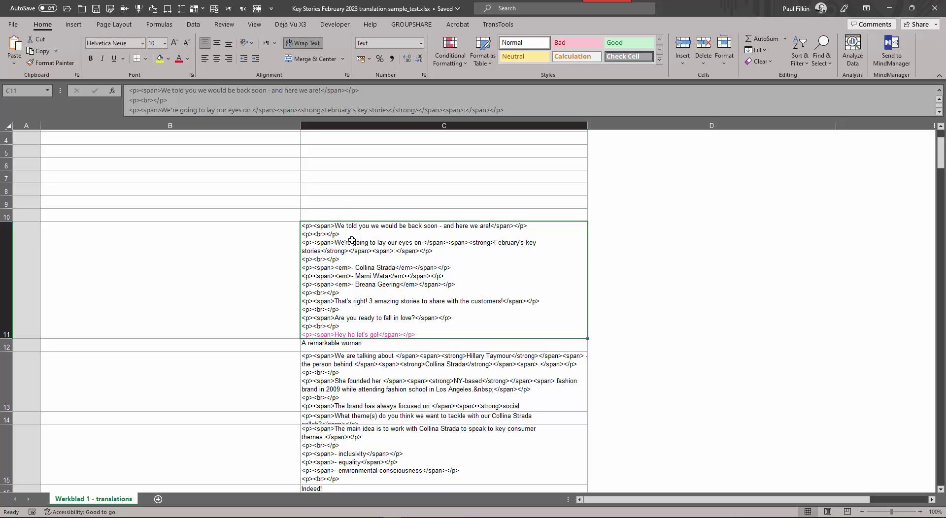
key("alt+Tab")
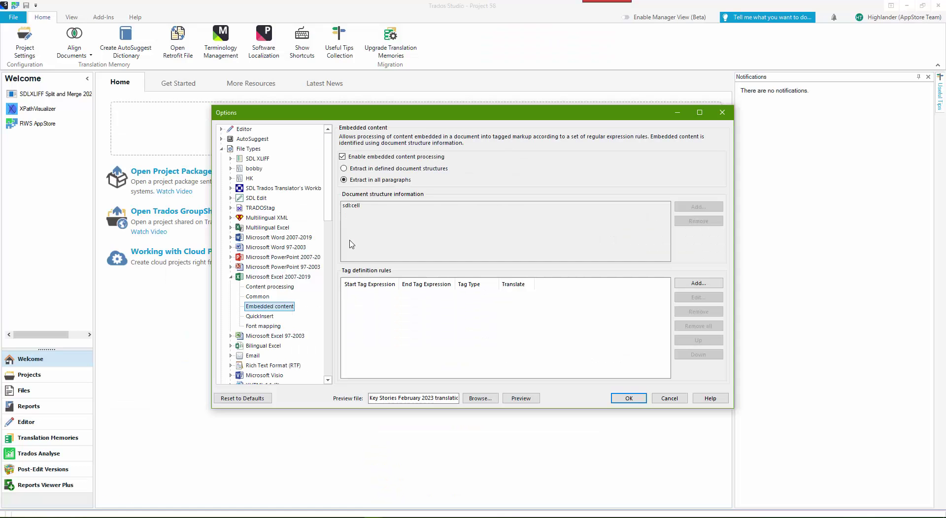
- Add a Tag Pair rule with start tag <p> and end tag </p>
left_click(698, 283)
left_click(406, 192)
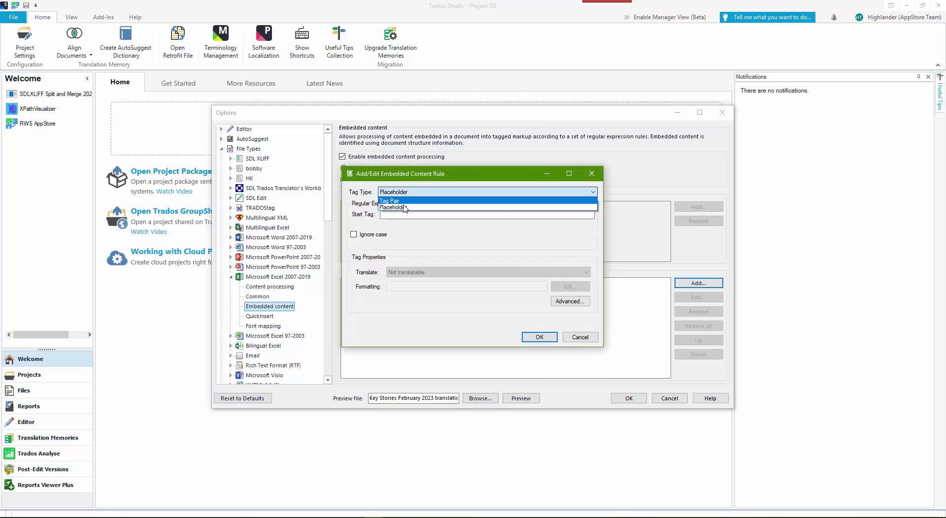
left_click(404, 204)
left_click(404, 215)
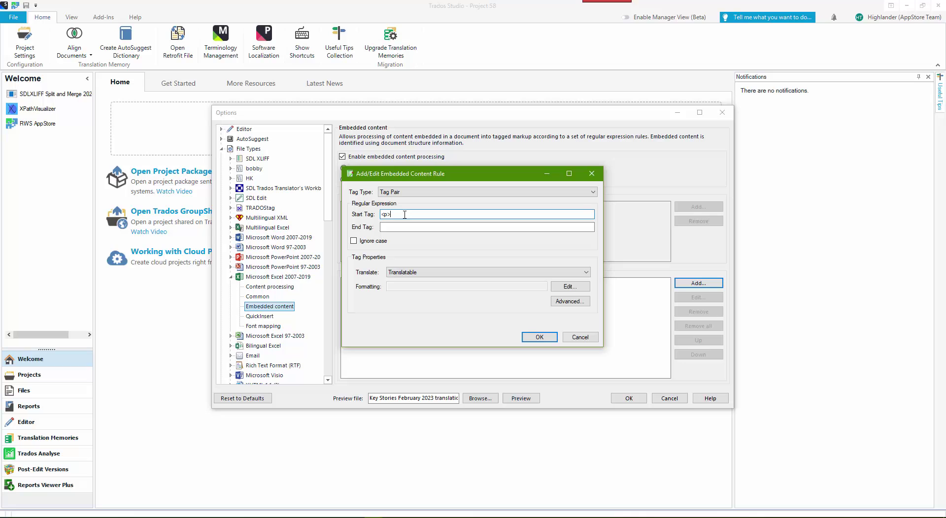
left_click(413, 227)
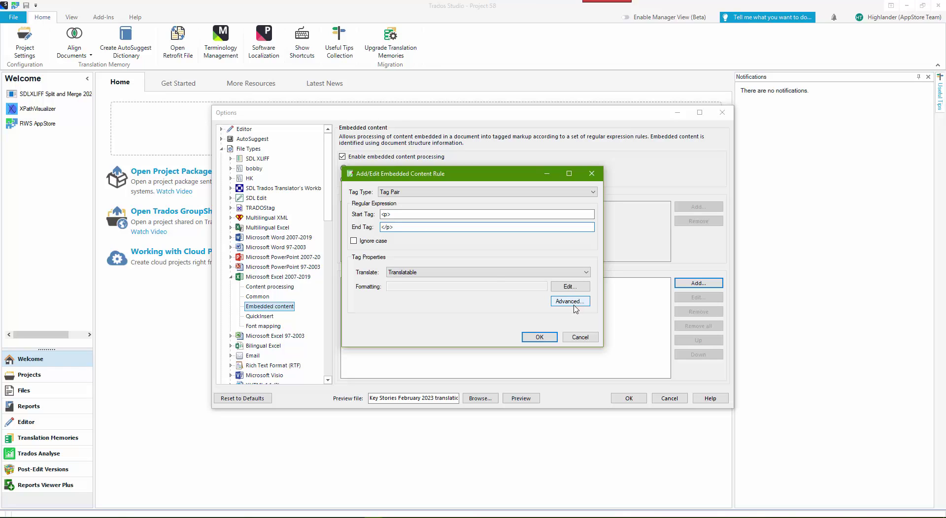
- Give the <p> rule an Exclude segmentation hint, save it, and preview the file
left_click(574, 305)
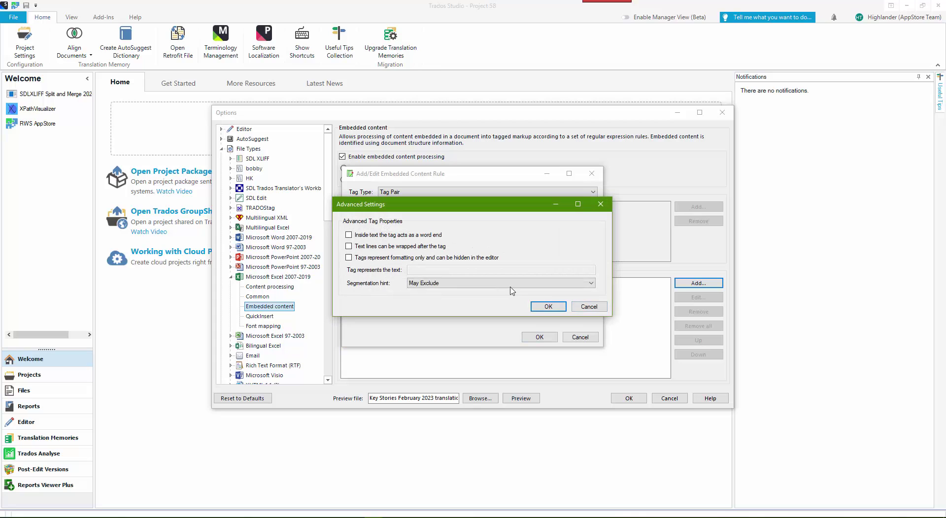
left_click(511, 285)
left_click(490, 304)
left_click(547, 306)
left_click(547, 337)
left_click(523, 399)
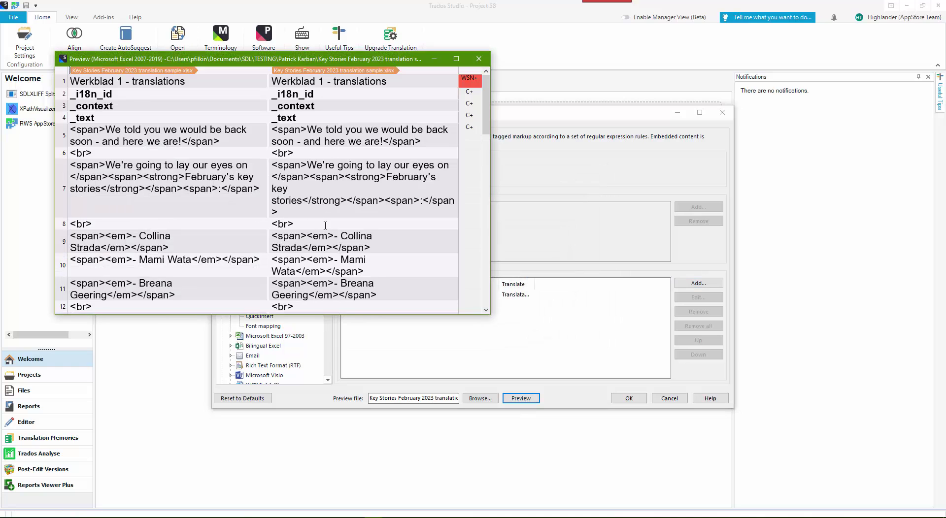
scroll(186, 120, "down", 6)
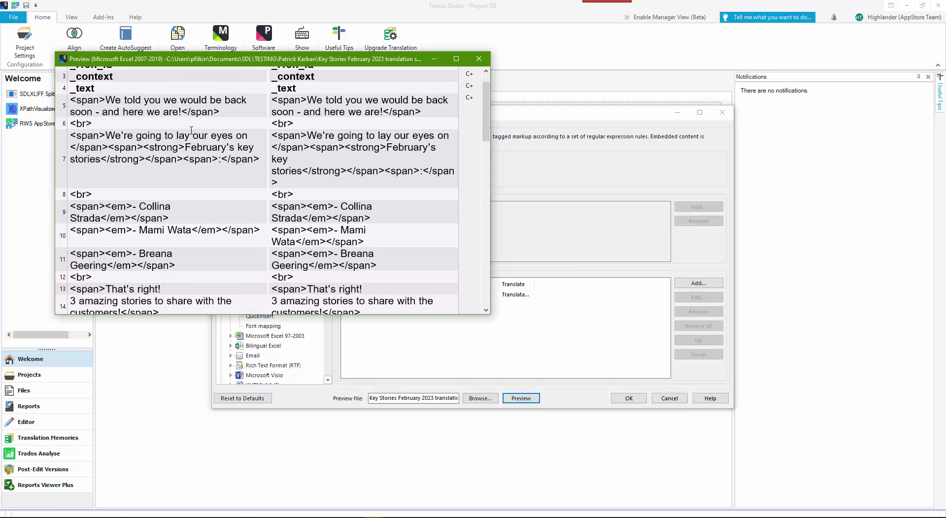
scroll(191, 132, "down", 8)
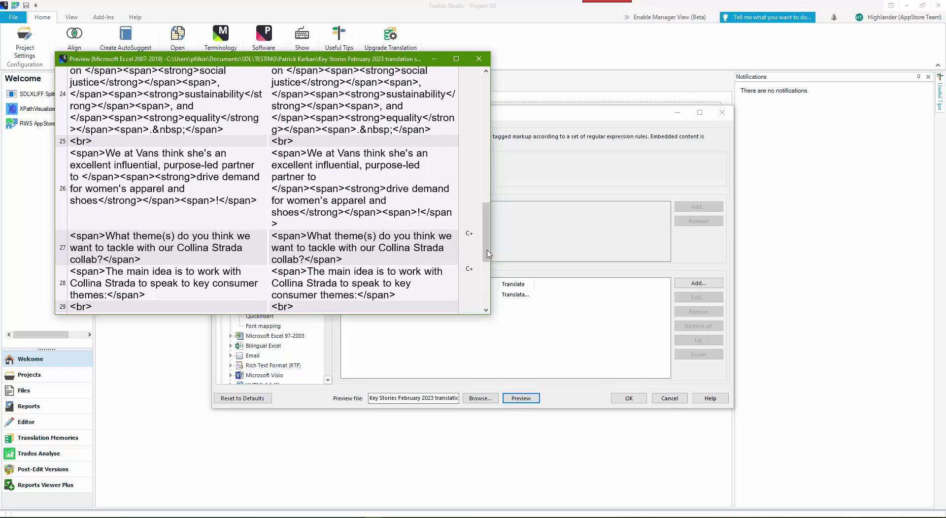
left_click_drag(488, 249, 487, 116)
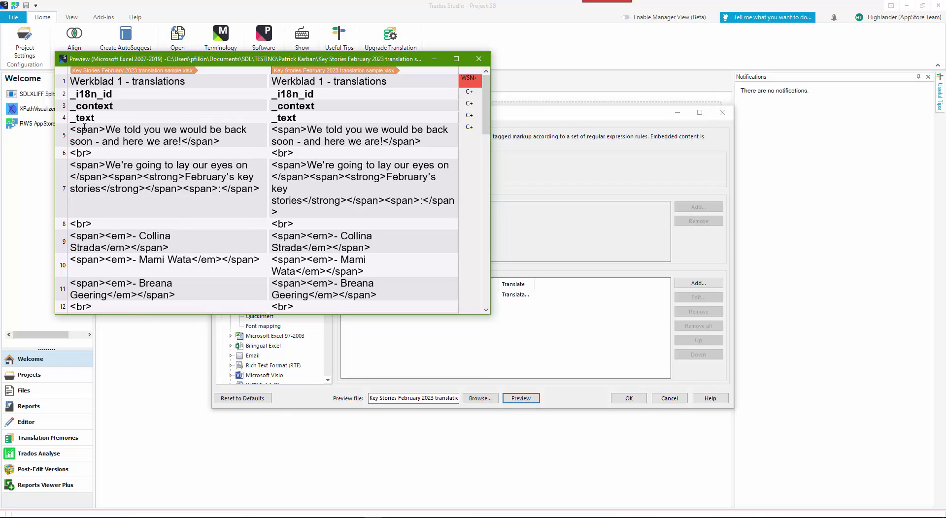
left_click_drag(97, 131, 227, 140)
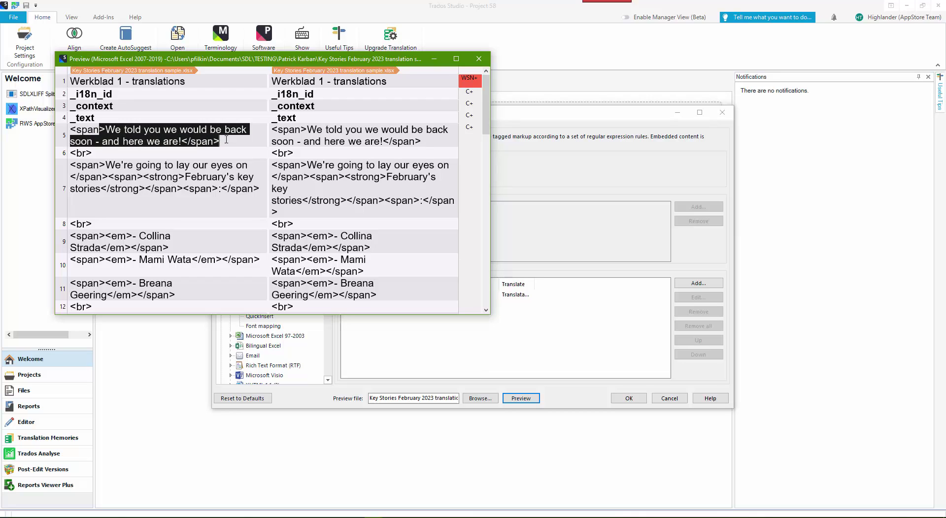
left_click(212, 143)
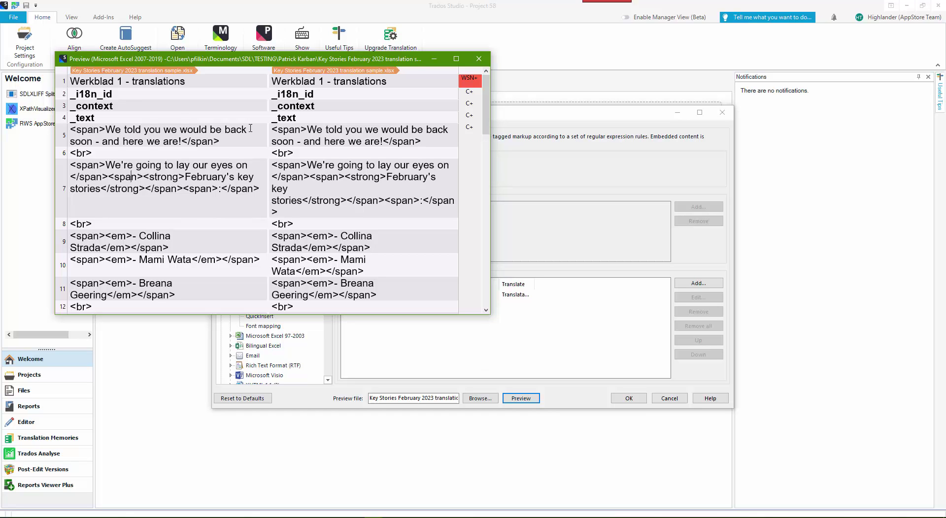
- Add a Tag Pair rule with start tag <span> and end tag </span>
left_click(478, 58)
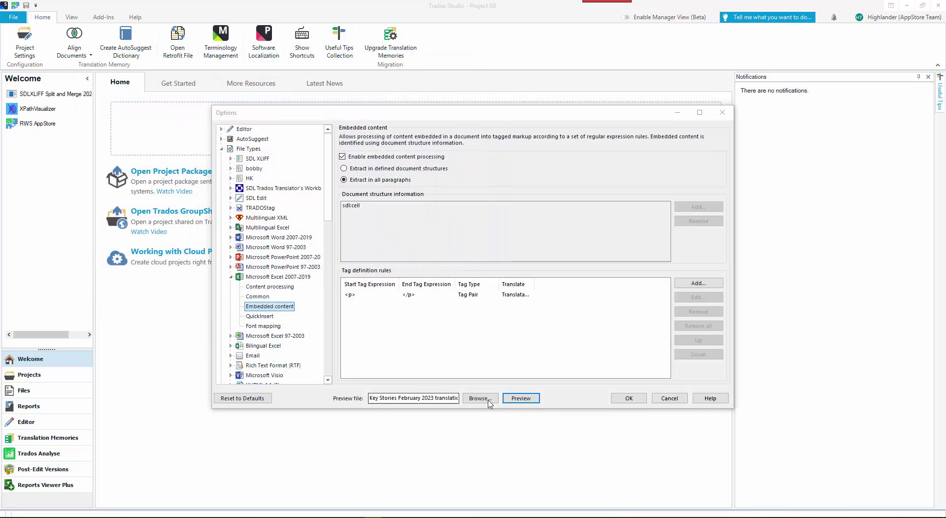
left_click(698, 283)
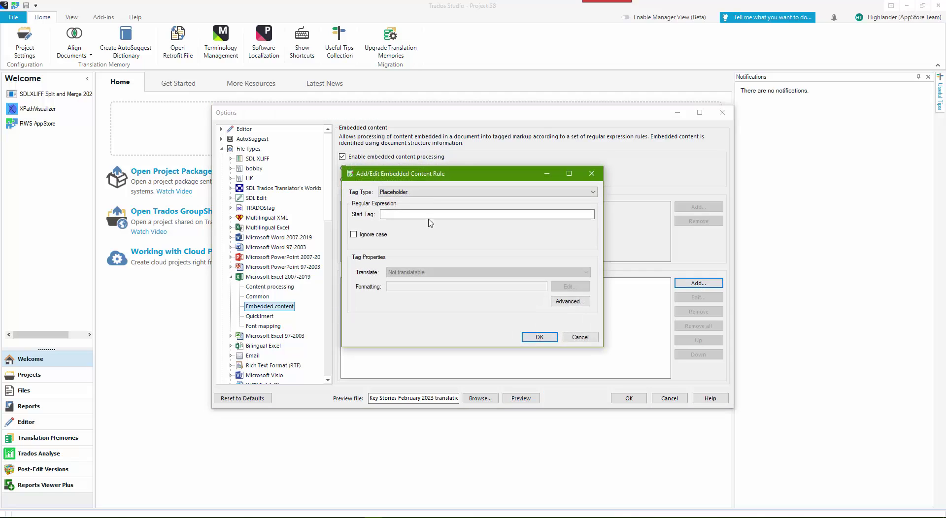
left_click(413, 192)
left_click(414, 207)
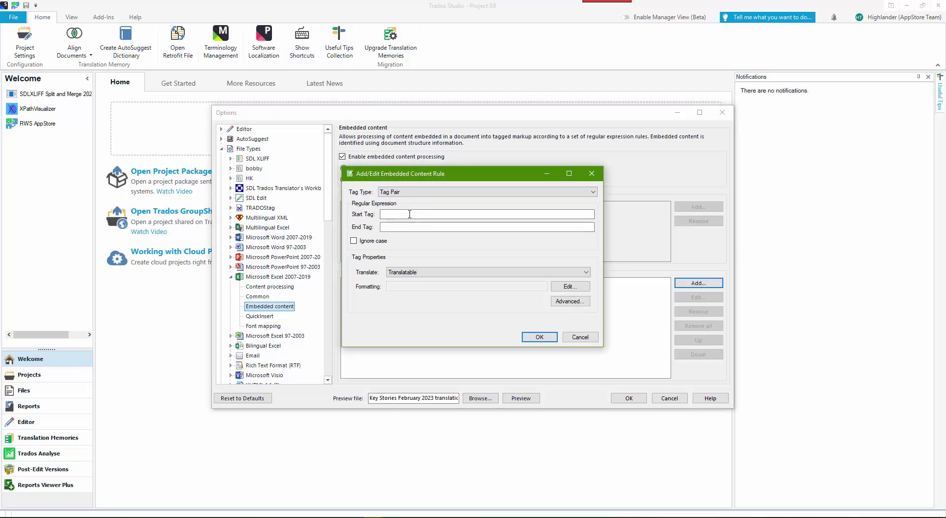
left_click(409, 215)
type("<spn")
type("an>")
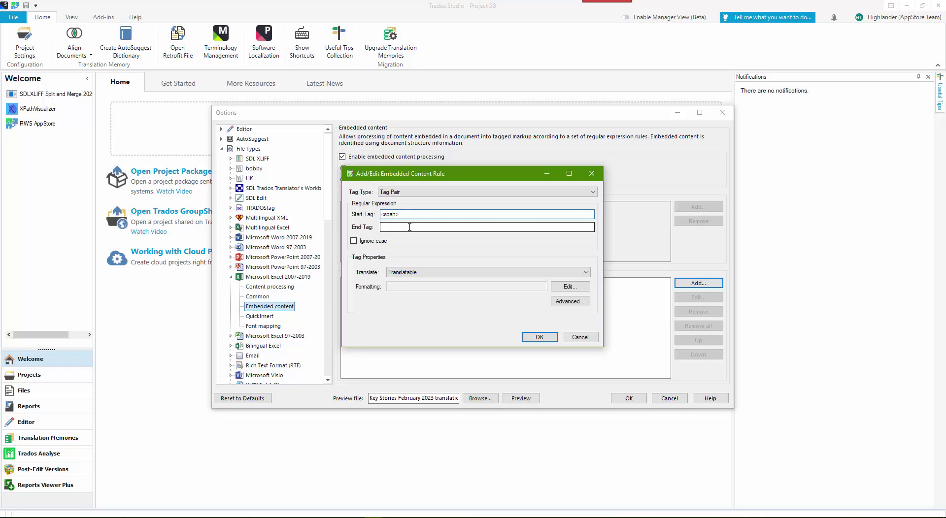
left_click(418, 228)
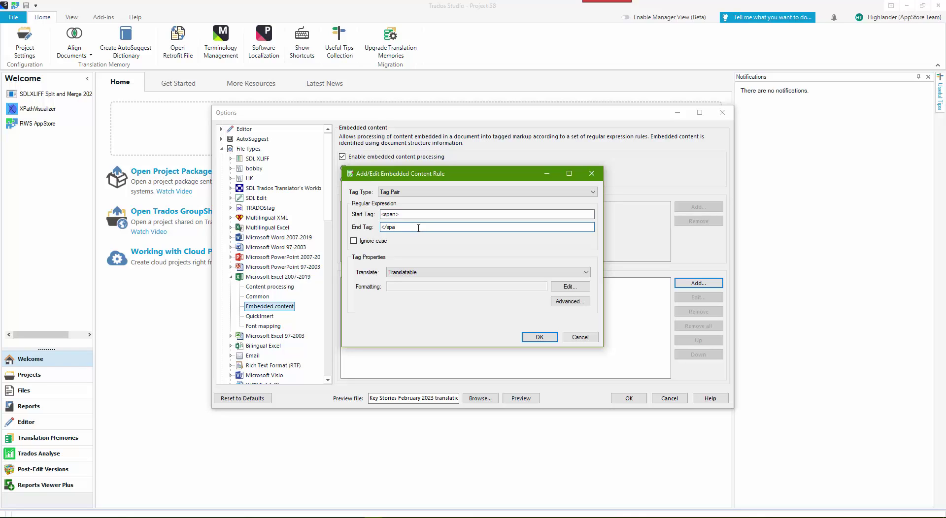
type("</spn")
key("BackSpace")
type("a")
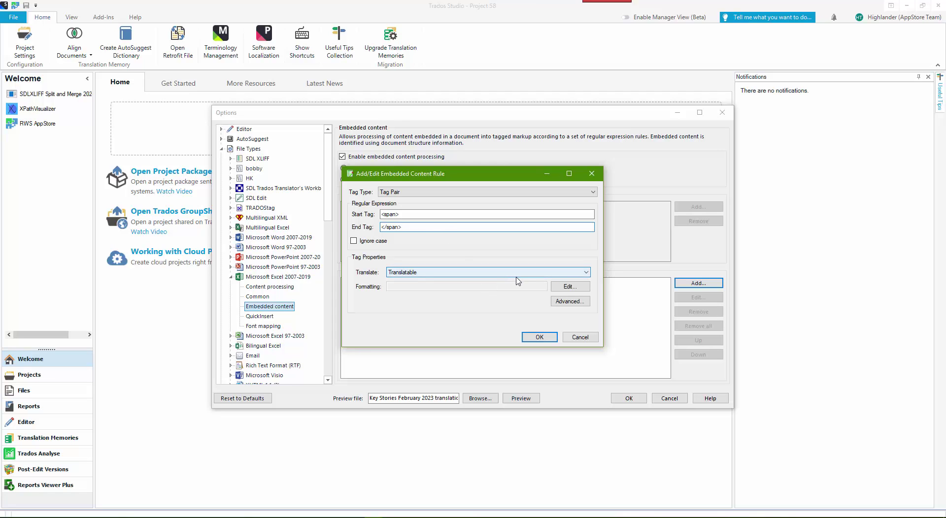
- Keep the default advanced settings and save the <span> rule
left_click(569, 301)
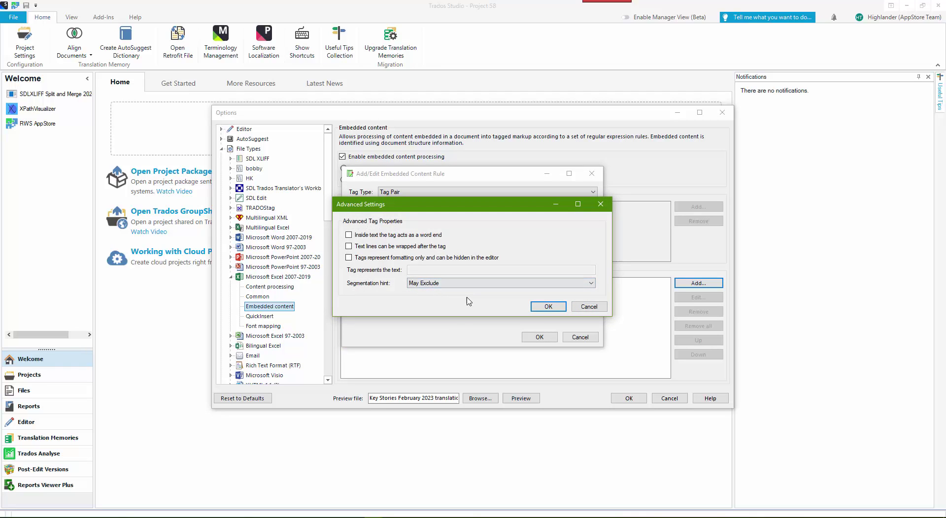
left_click(548, 307)
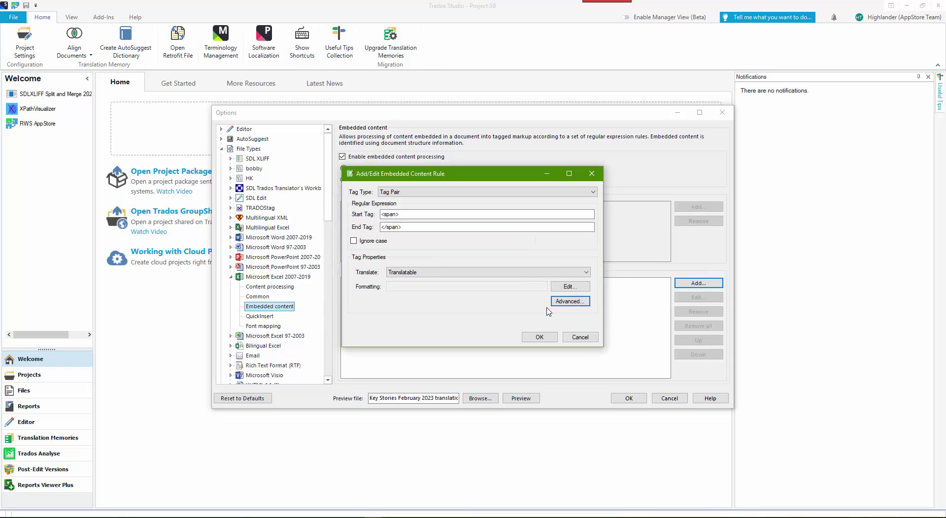
left_click(545, 338)
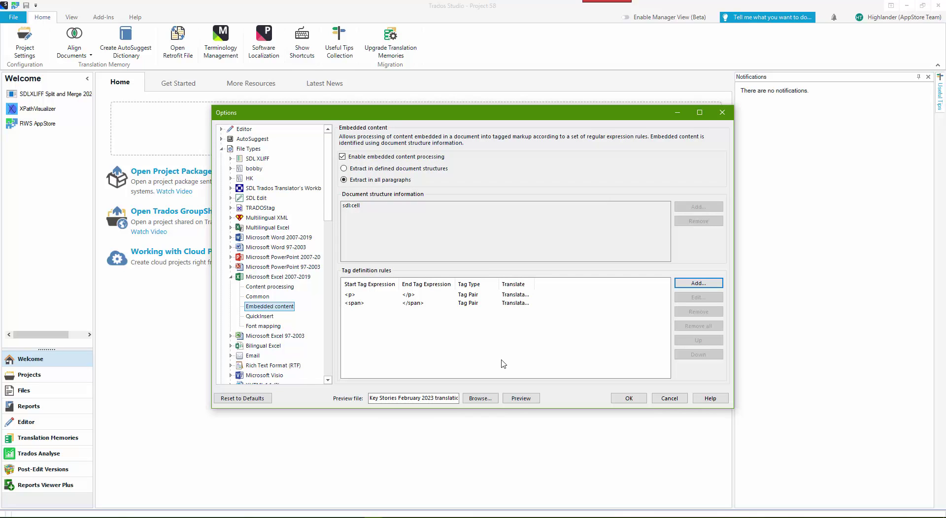
- Preview the sample file with the <p> and <span> rules and mark row 6's untagged <br>
left_click(521, 400)
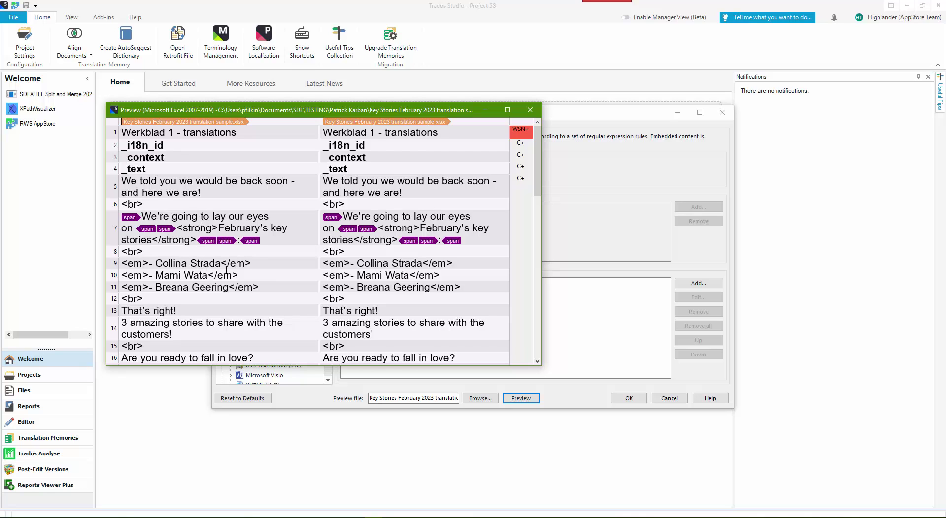
scroll(226, 270, "down", 3)
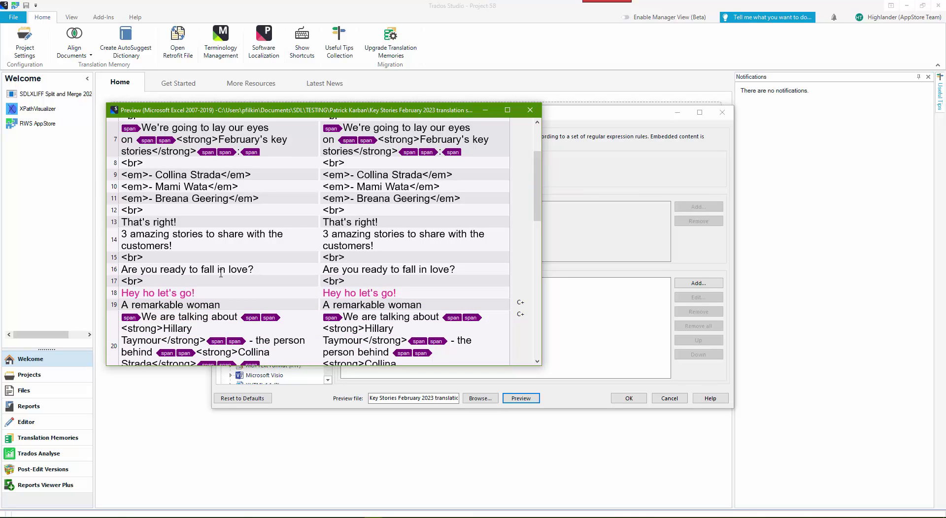
scroll(220, 272, "up", 2)
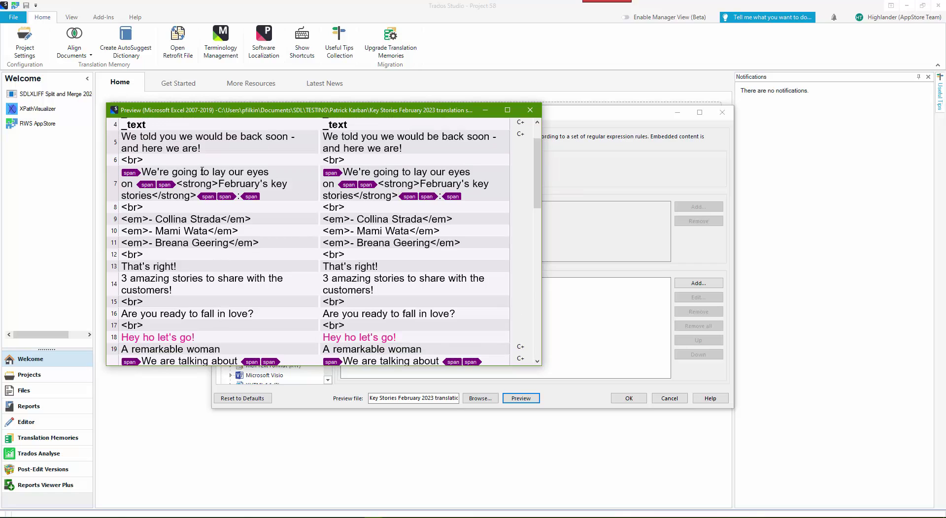
scroll(204, 208, "up", 2)
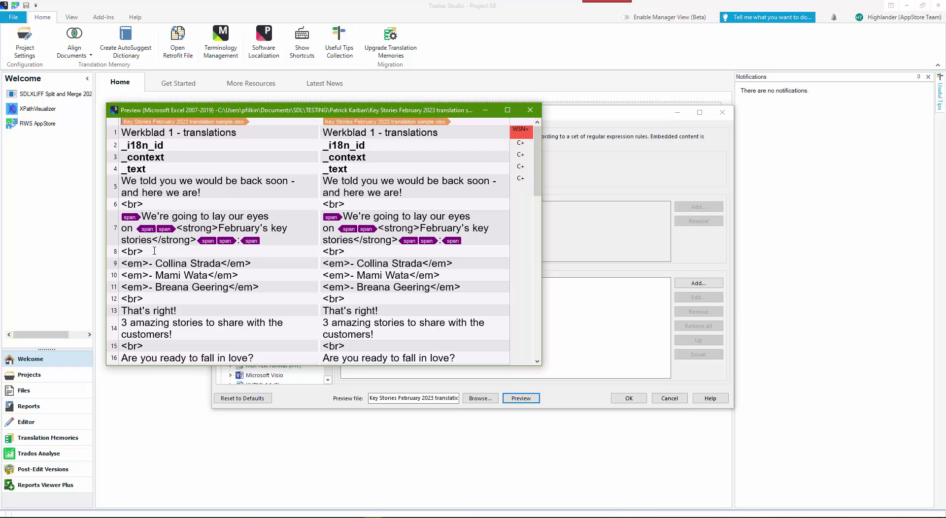
scroll(165, 250, "down", 2)
scroll(166, 258, "down", 1)
scroll(167, 256, "down", 6)
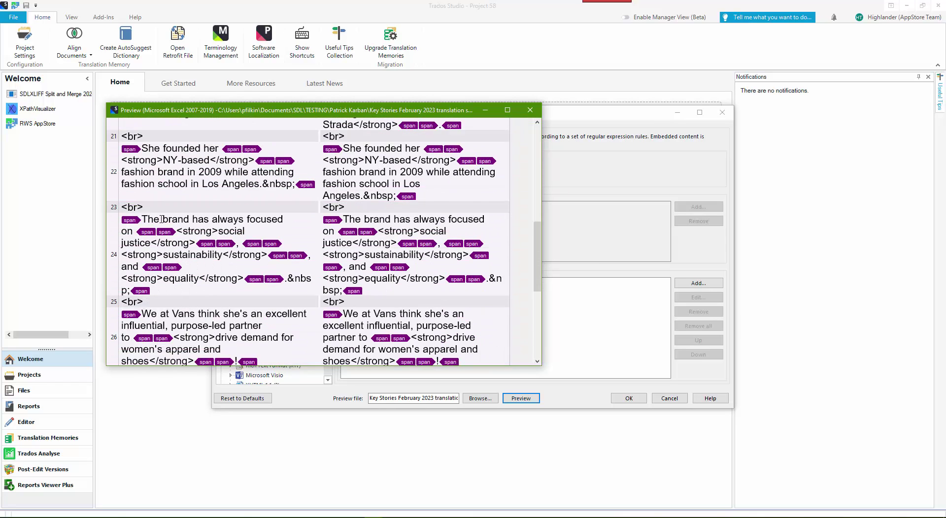
scroll(317, 278, "up", 9)
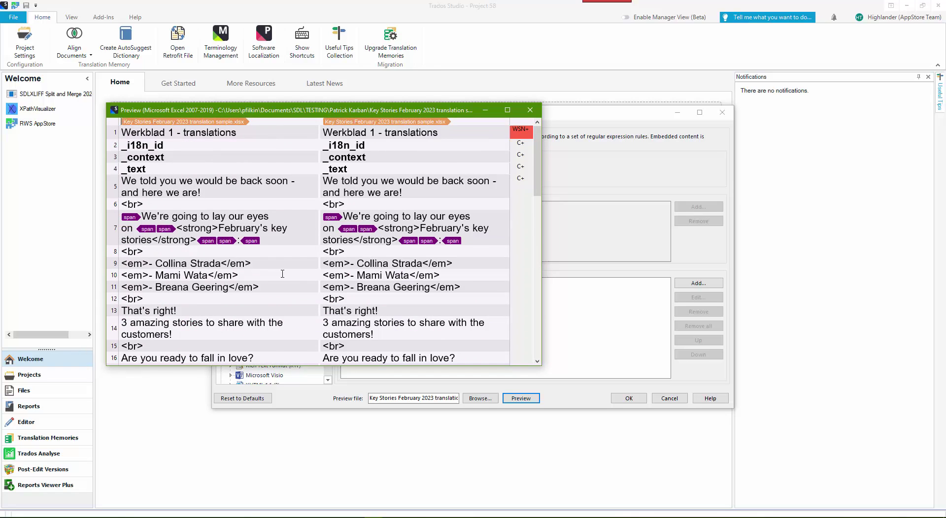
left_click_drag(145, 204, 122, 204)
key("ctrl+c")
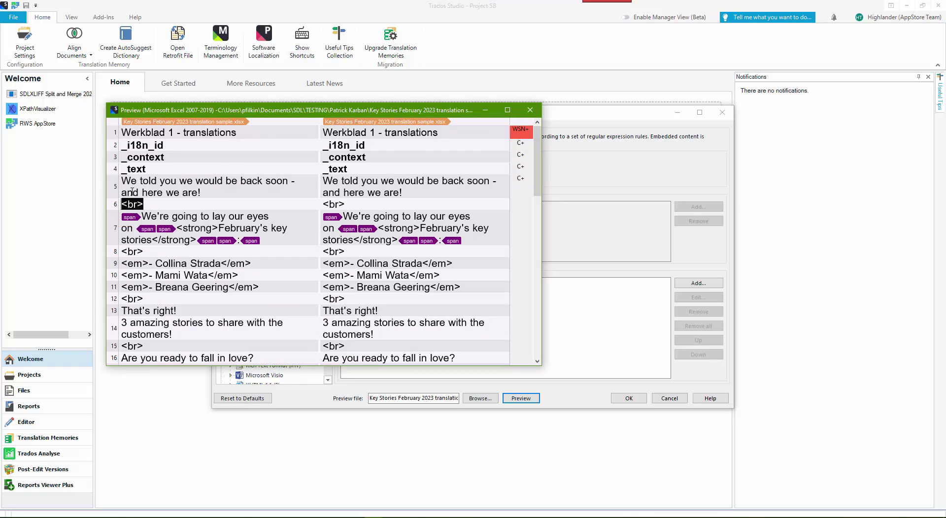
- Add a non-translatable <br> Placeholder rule with a segmentation hint and refresh the preview
left_click(530, 110)
left_click(695, 283)
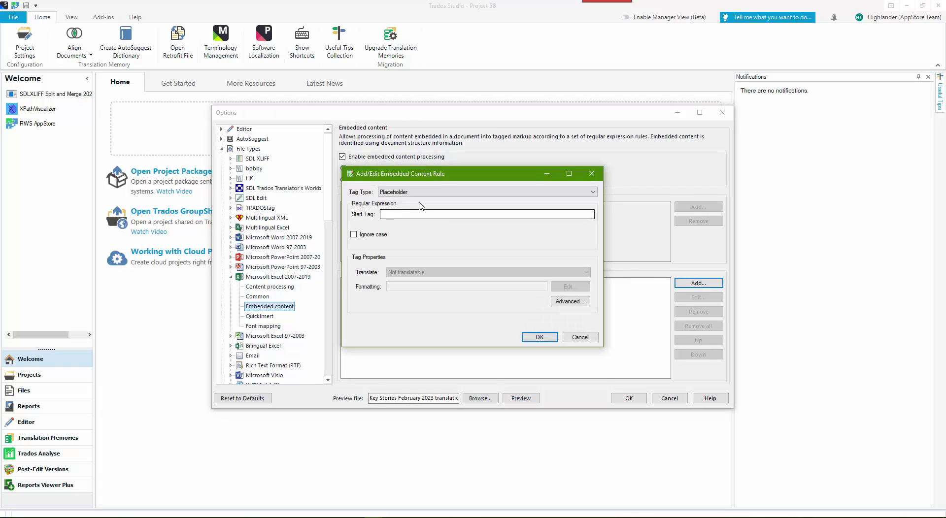
key("ctrl+v")
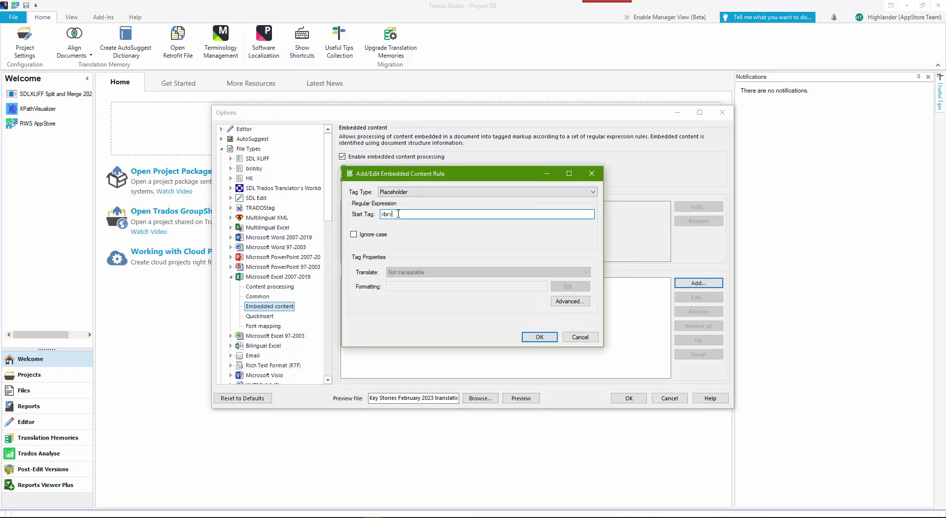
left_click(569, 302)
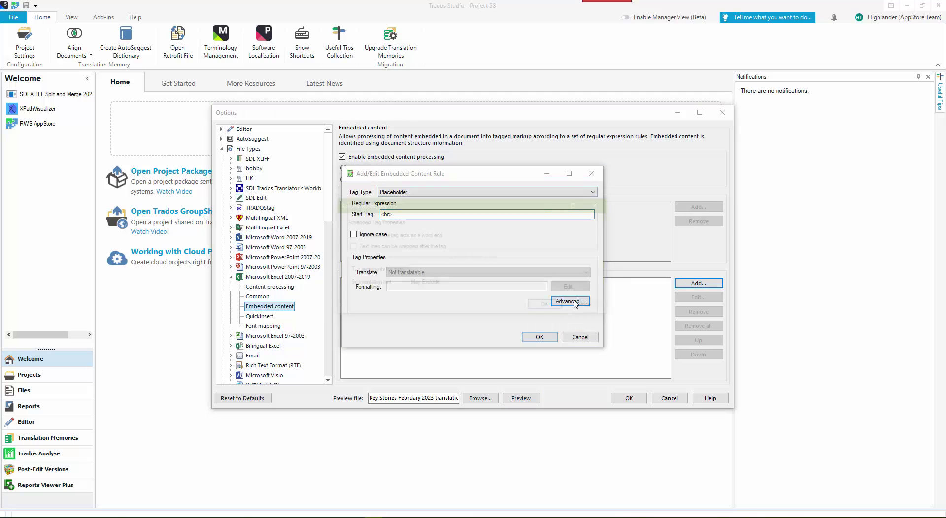
left_click(485, 283)
left_click(455, 304)
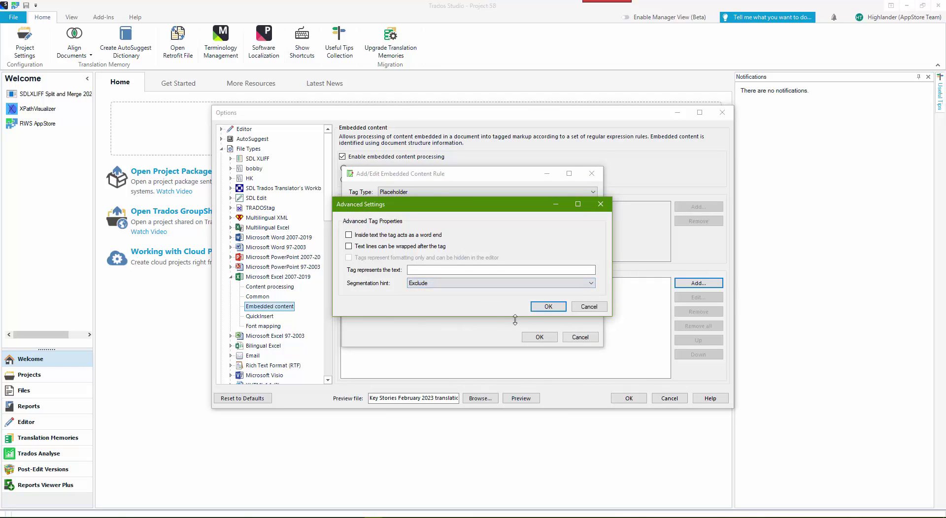
left_click(543, 308)
left_click(547, 340)
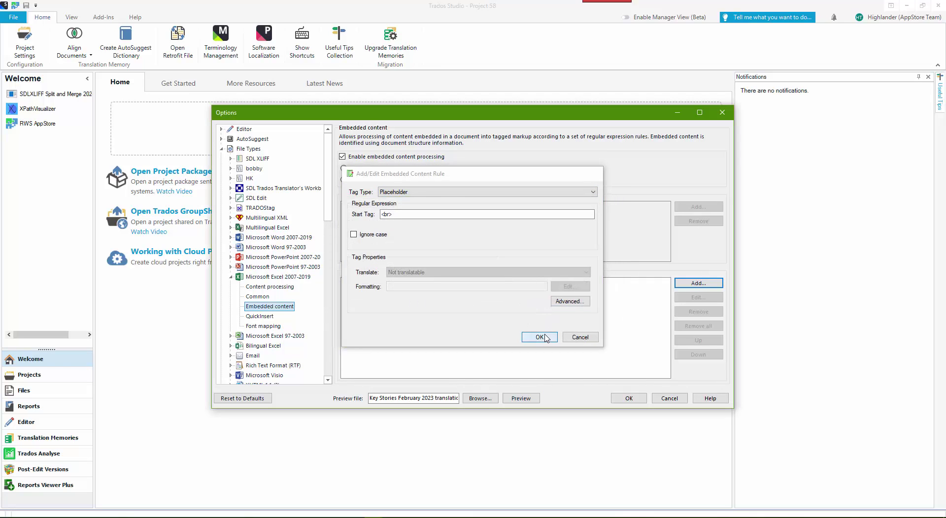
left_click(520, 398)
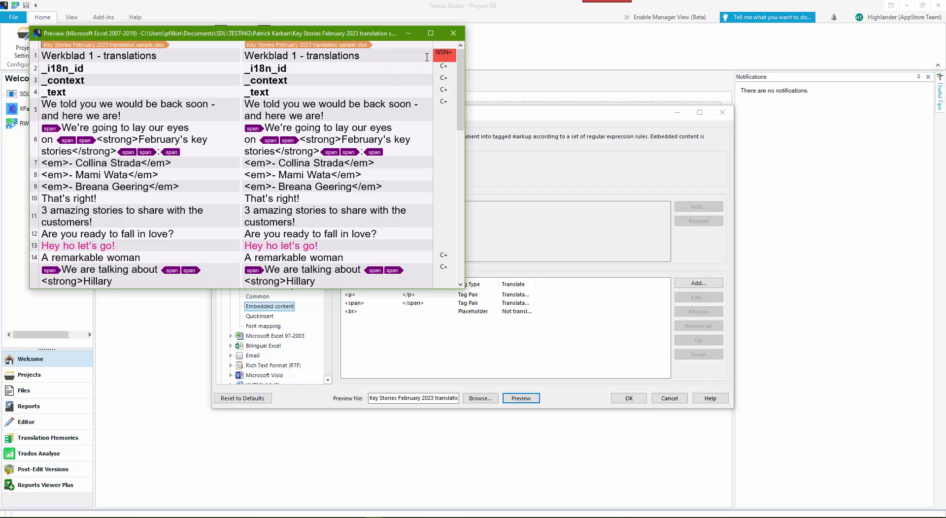
- Add a Tag Pair rule with start tag <em> and end tag </em>
left_click(453, 33)
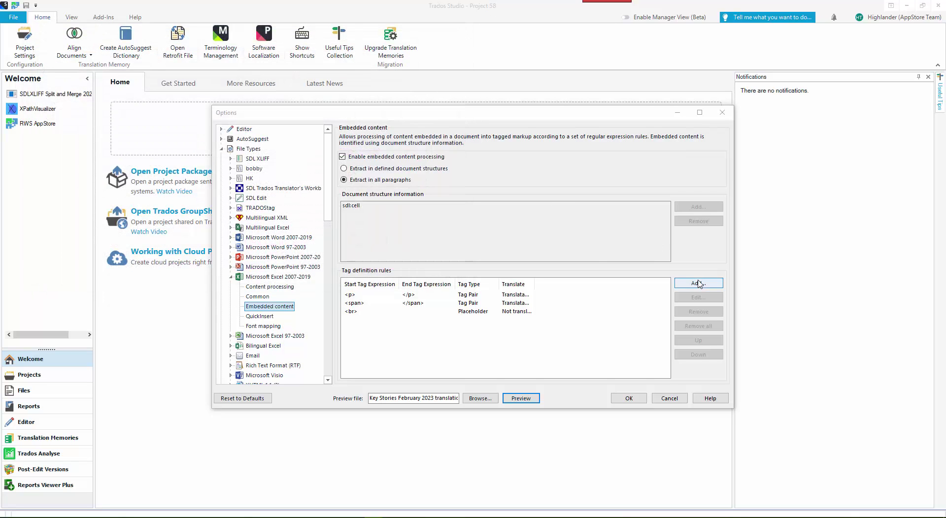
left_click(699, 284)
left_click(435, 194)
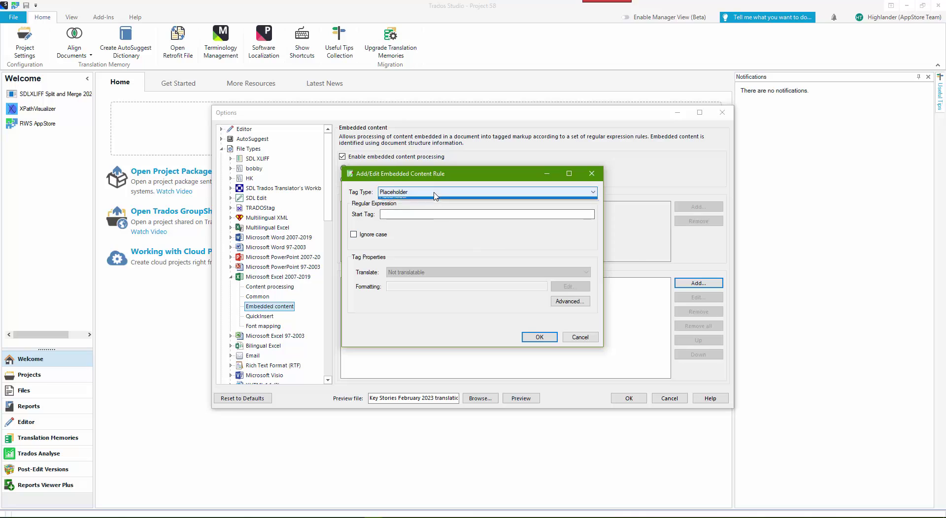
left_click(418, 205)
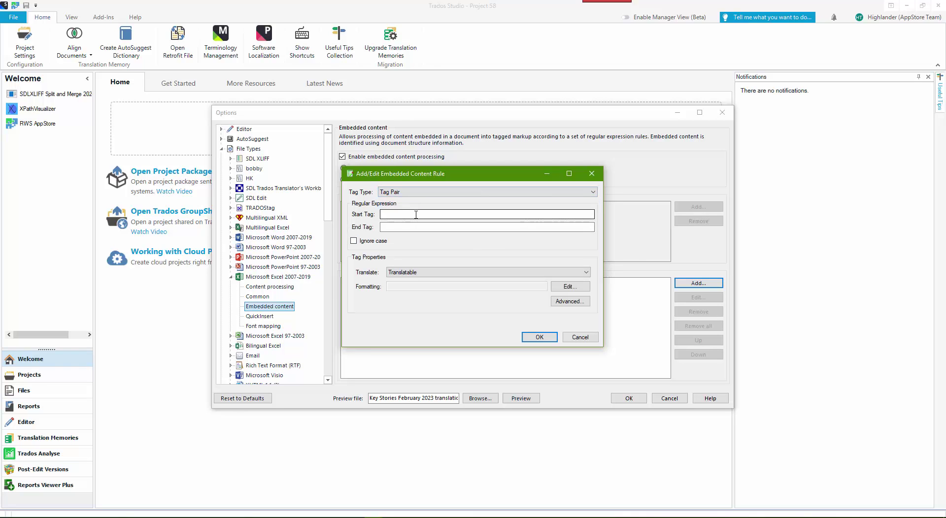
left_click(416, 214)
type("<em")
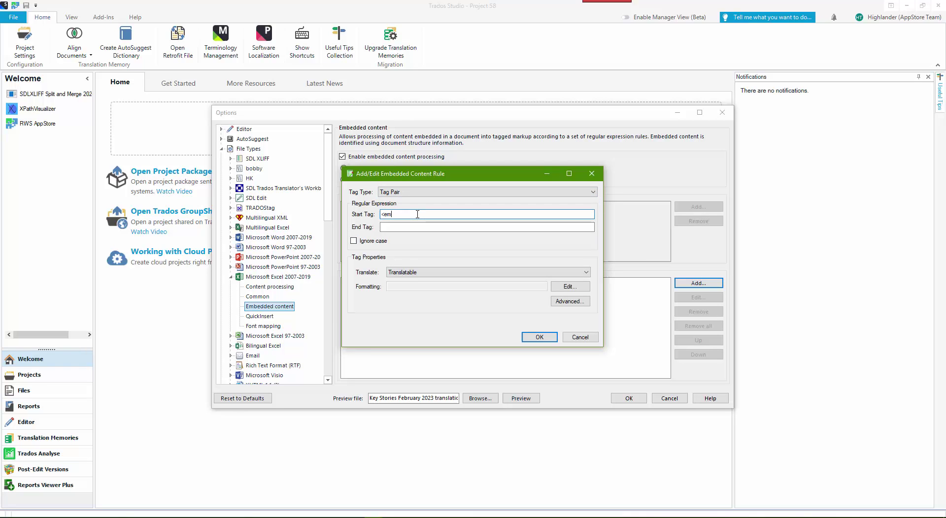
type(">")
left_click(445, 227)
- Set the <em> tag's formatting to Bold=True
left_click(568, 287)
left_click(533, 199)
left_click(529, 207)
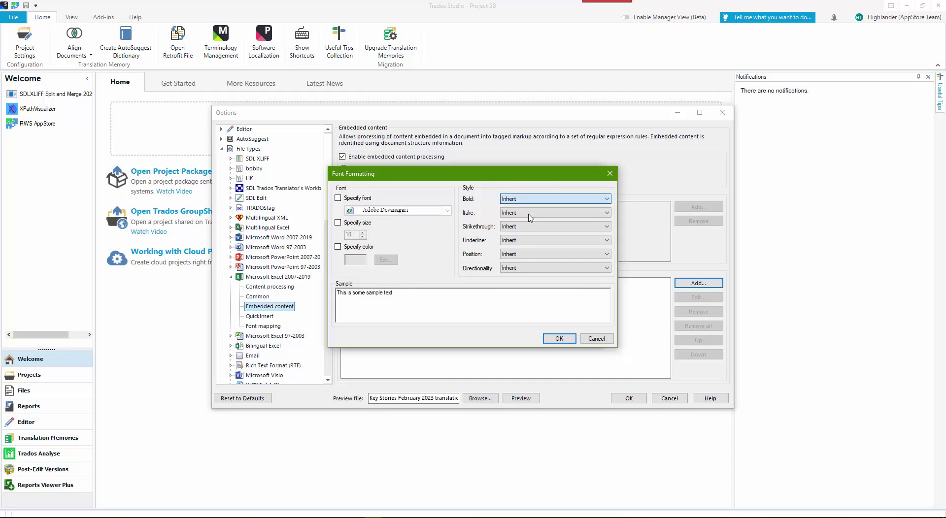
key("Down")
left_click(558, 339)
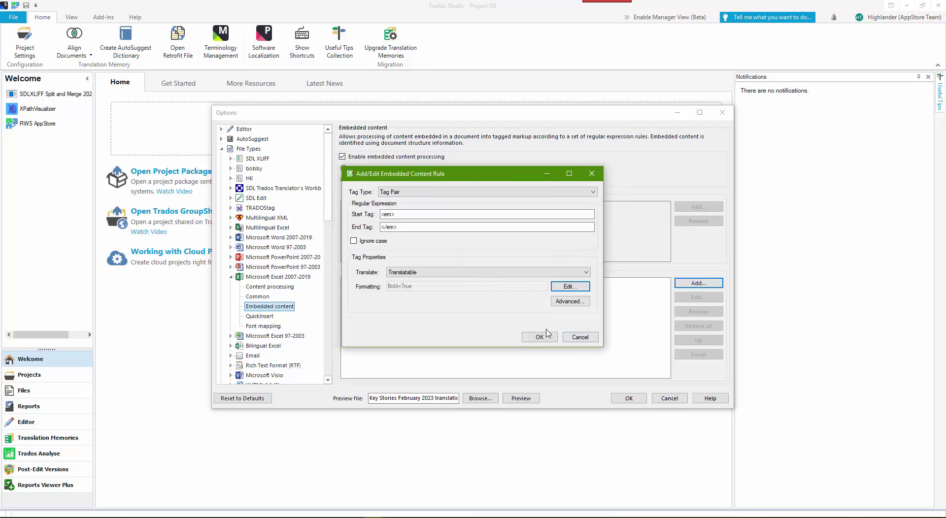
- Save the <em> rule with default advanced settings and generate a fresh preview
left_click(568, 301)
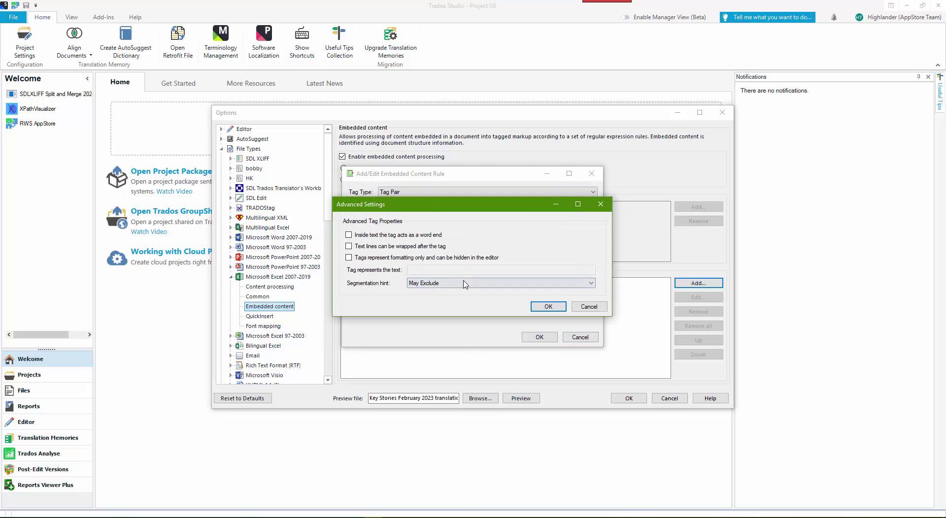
left_click(548, 306)
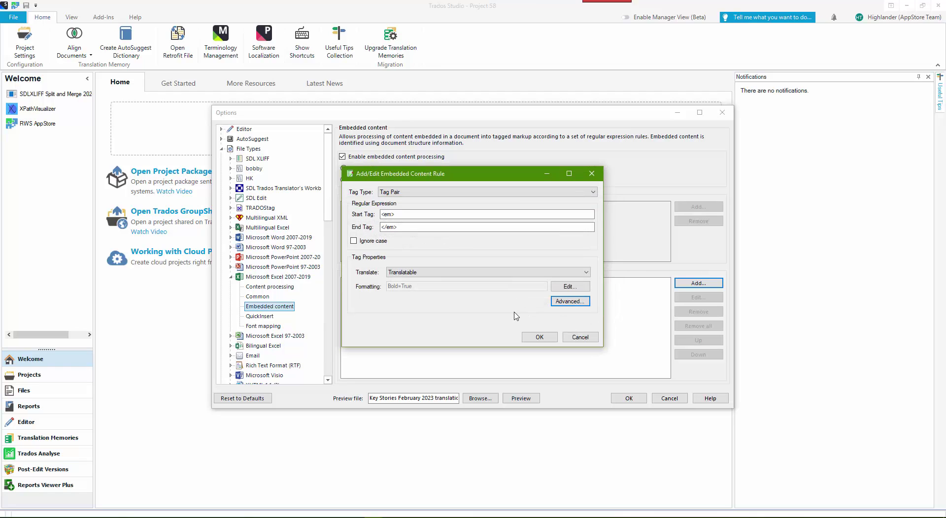
left_click(532, 340)
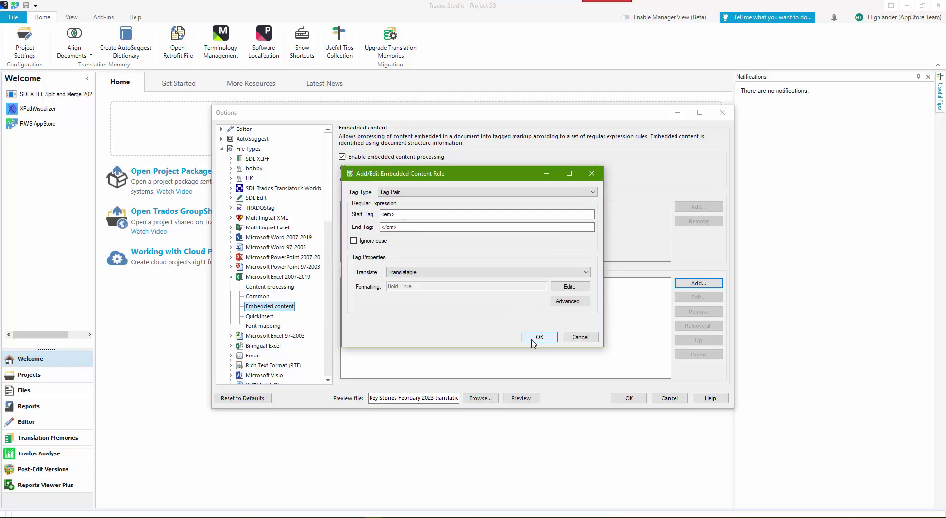
left_click(533, 338)
left_click(527, 398)
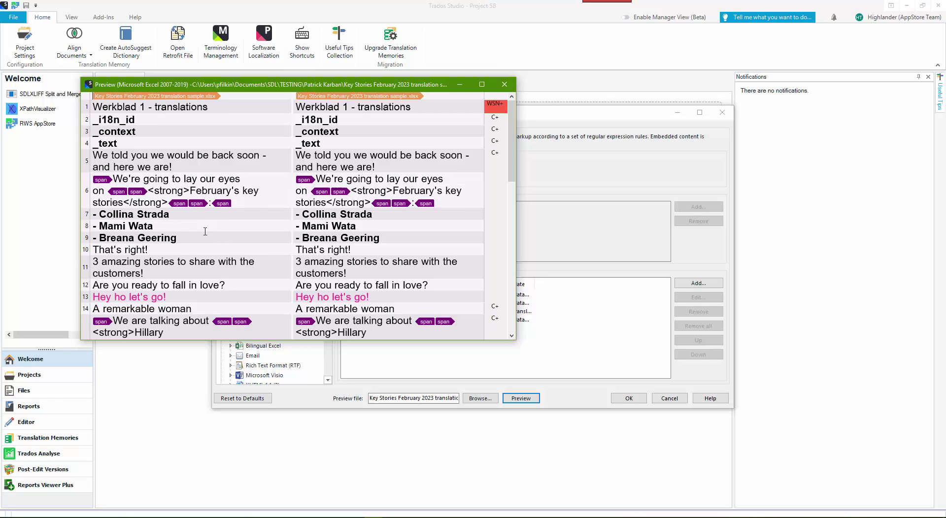
- Confirm the three names show bold with no <em> markup in the sample preview, then close it
scroll(205, 232, "down", 2)
scroll(215, 203, "up", 2)
left_click(504, 85)
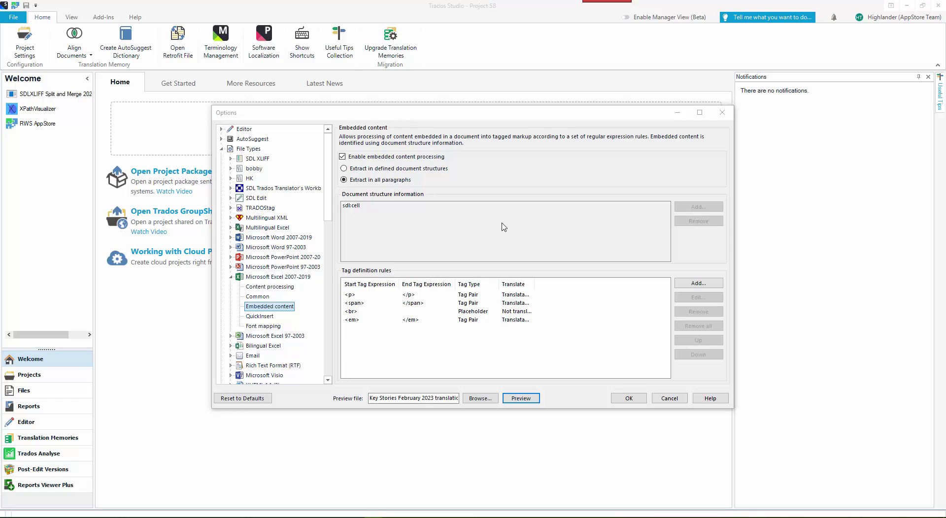
left_click(229, 230)
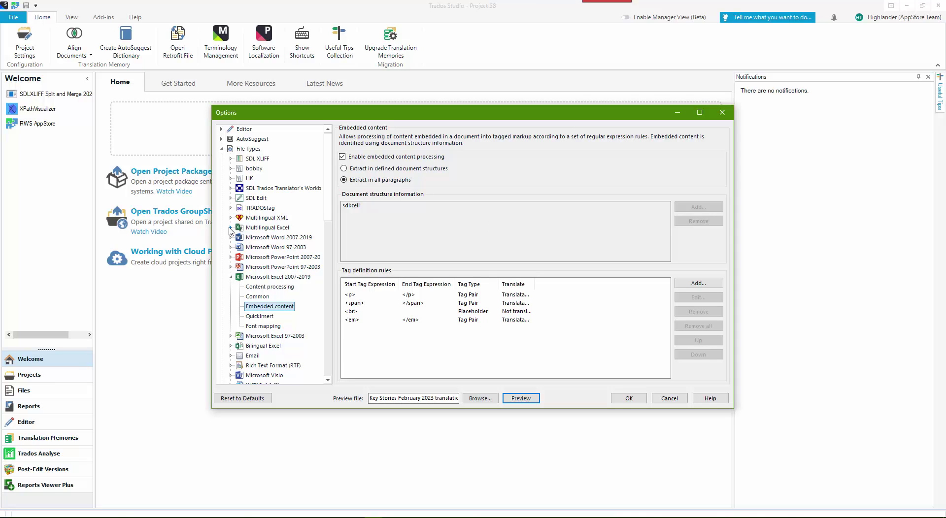
left_click(229, 228)
left_click(271, 248)
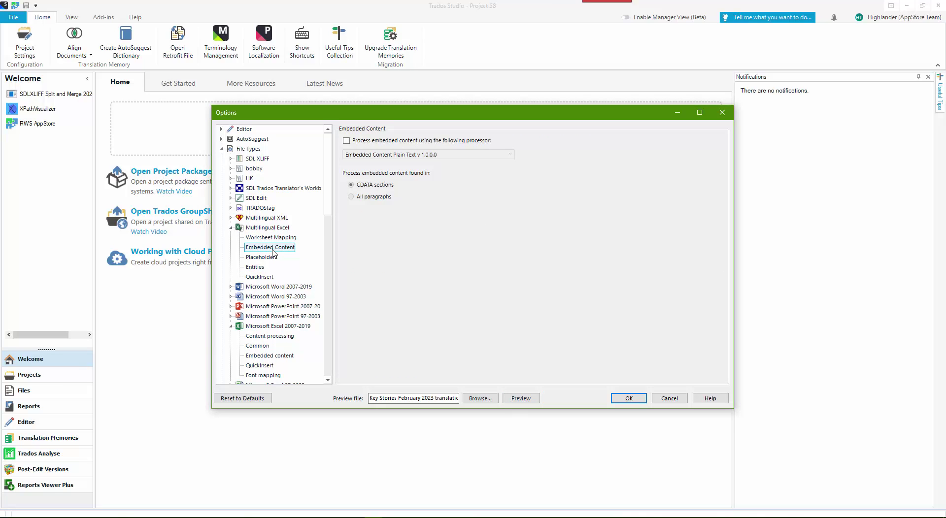
left_click(346, 141)
left_click(359, 154)
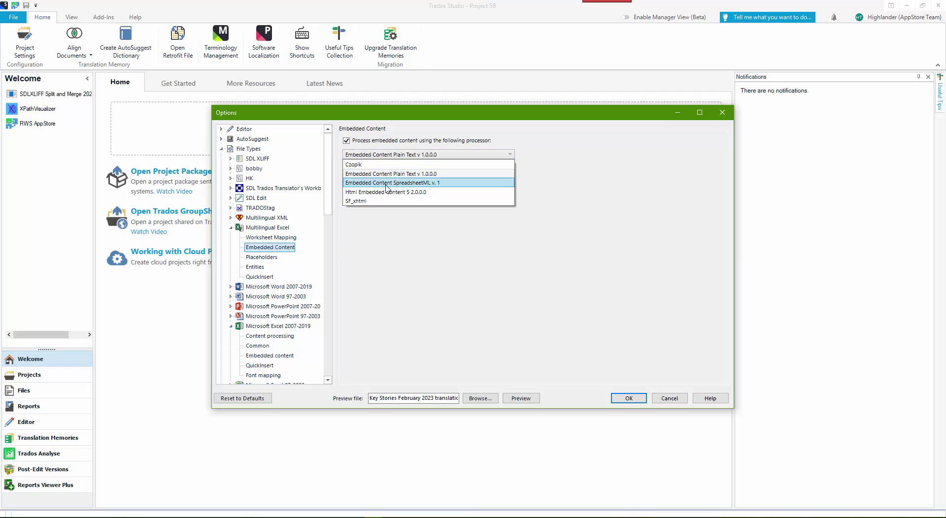
left_click(399, 243)
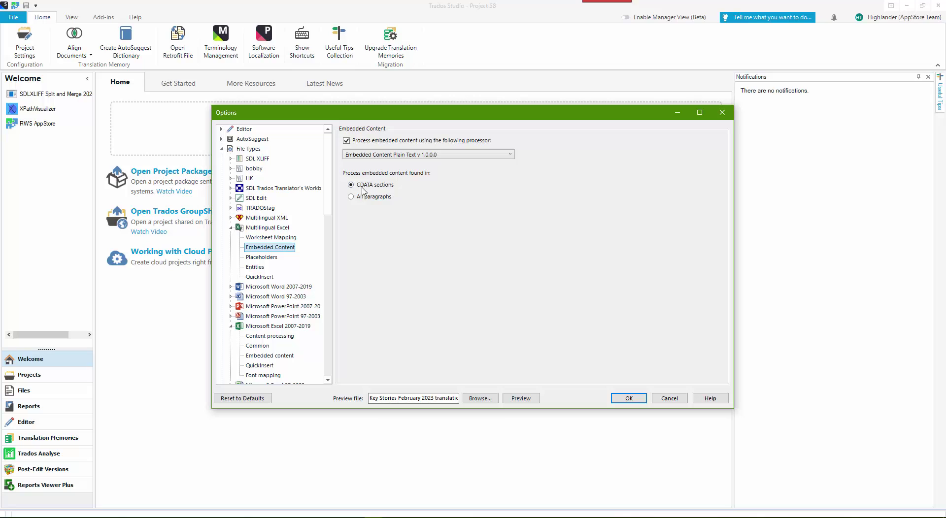
left_click(347, 140)
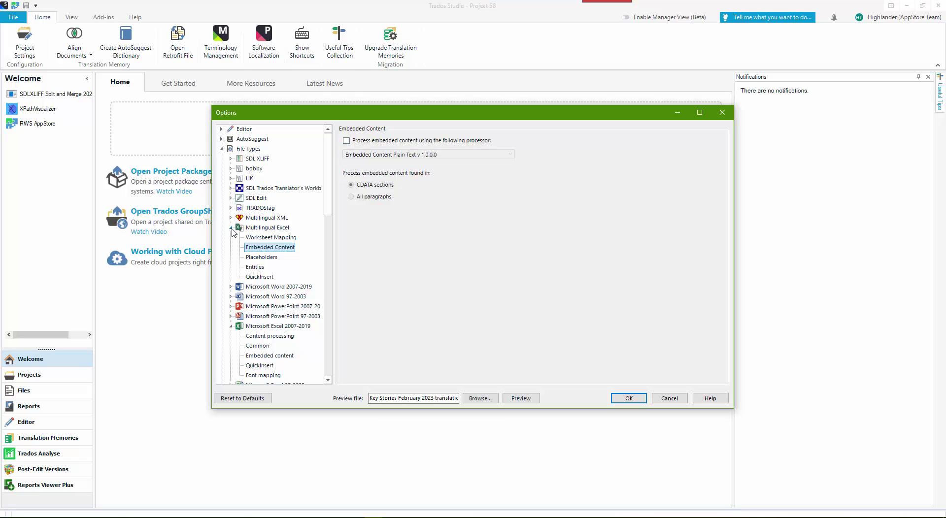
left_click(232, 228)
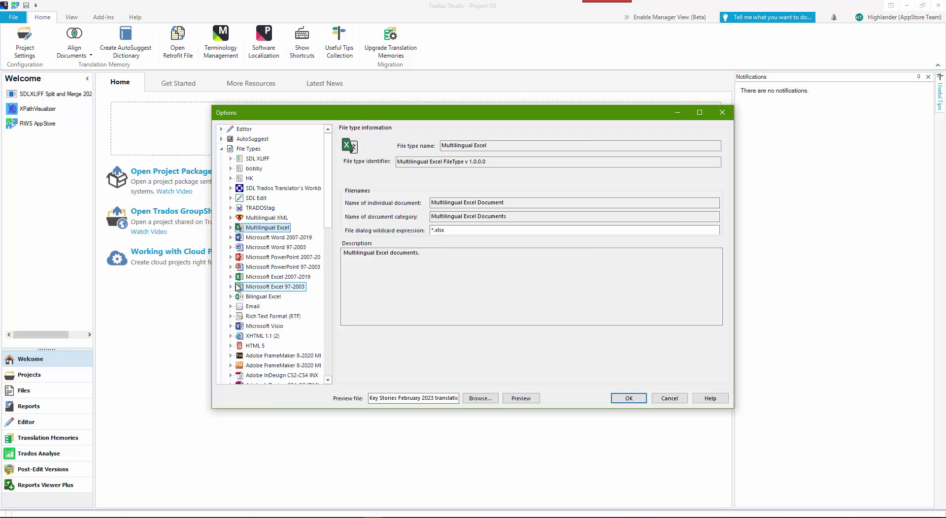
left_click(230, 277)
left_click(259, 307)
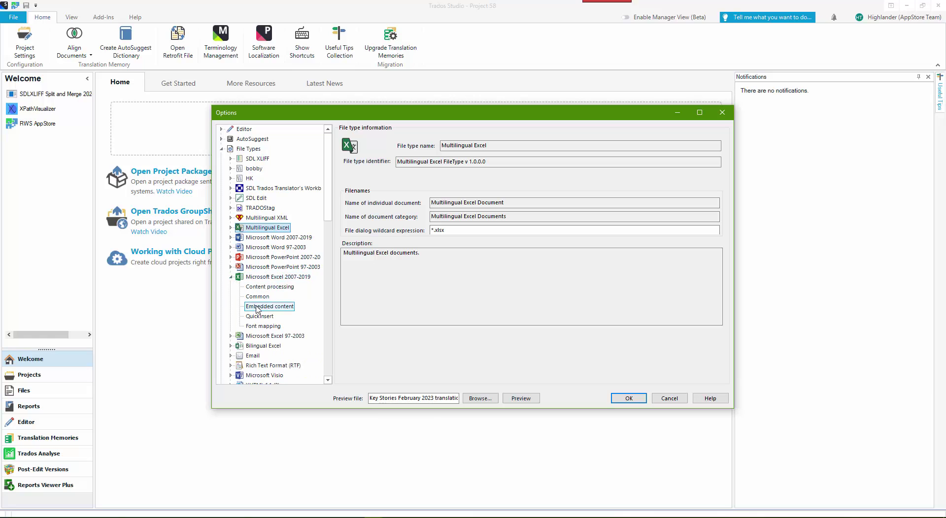